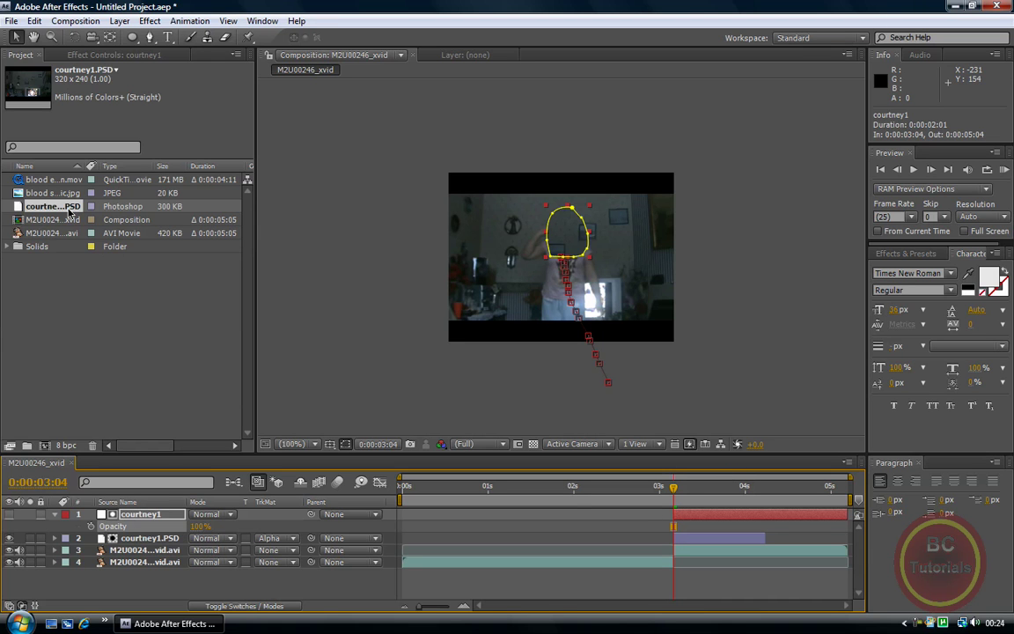
Step: Collapse courtney1's Opacity property and place blood explosion.mov as the top layer above courtney1
click(103, 518)
key(t)
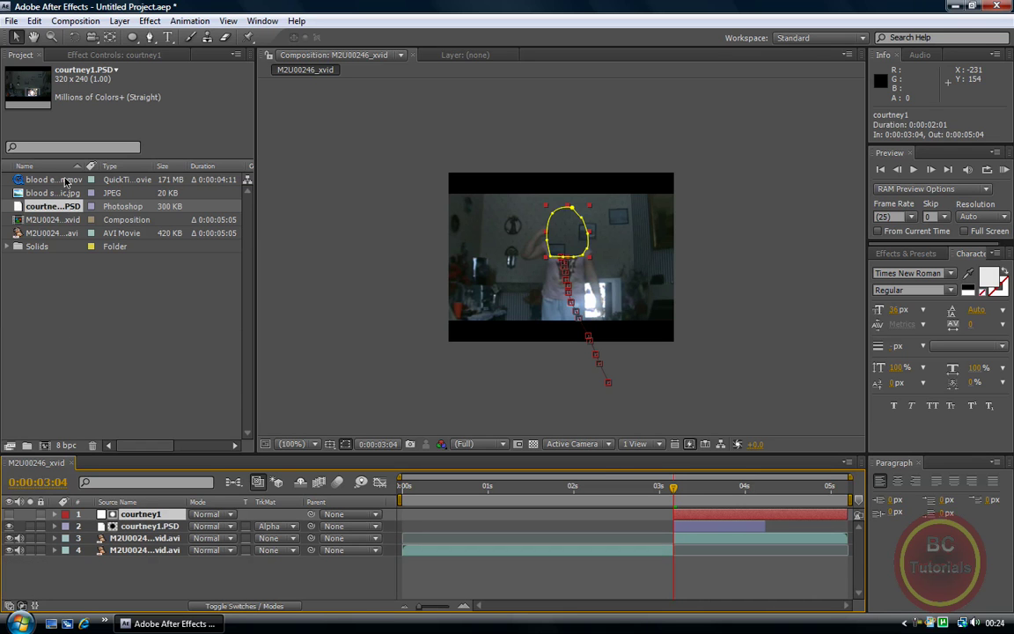
drag(62, 185, 147, 519)
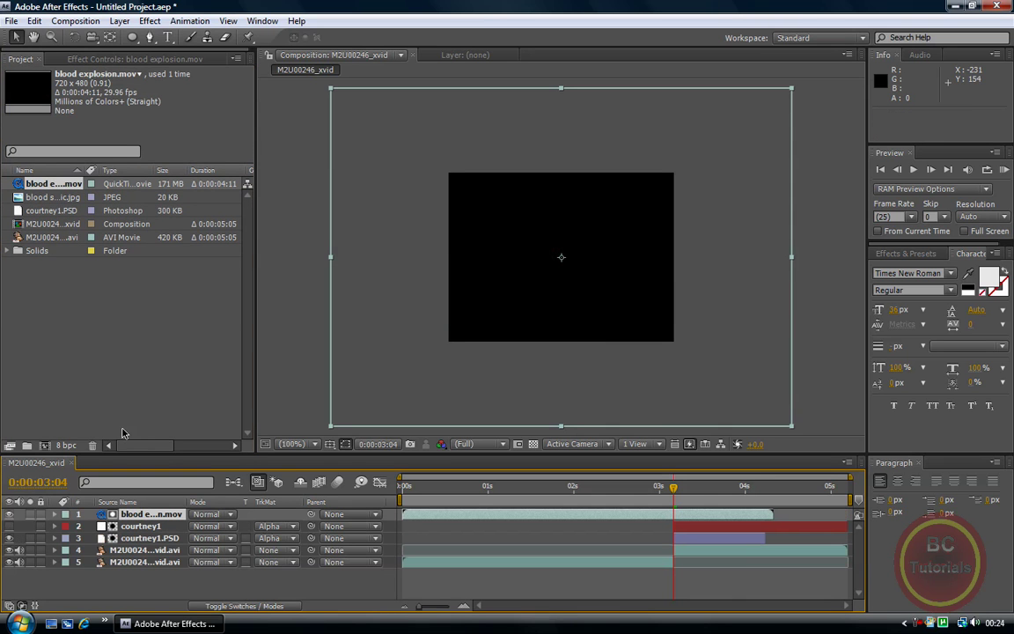
Step: Key the blood explosion with Luma Key at threshold 113, shift it down-right, and trim it to six frames
click(146, 21)
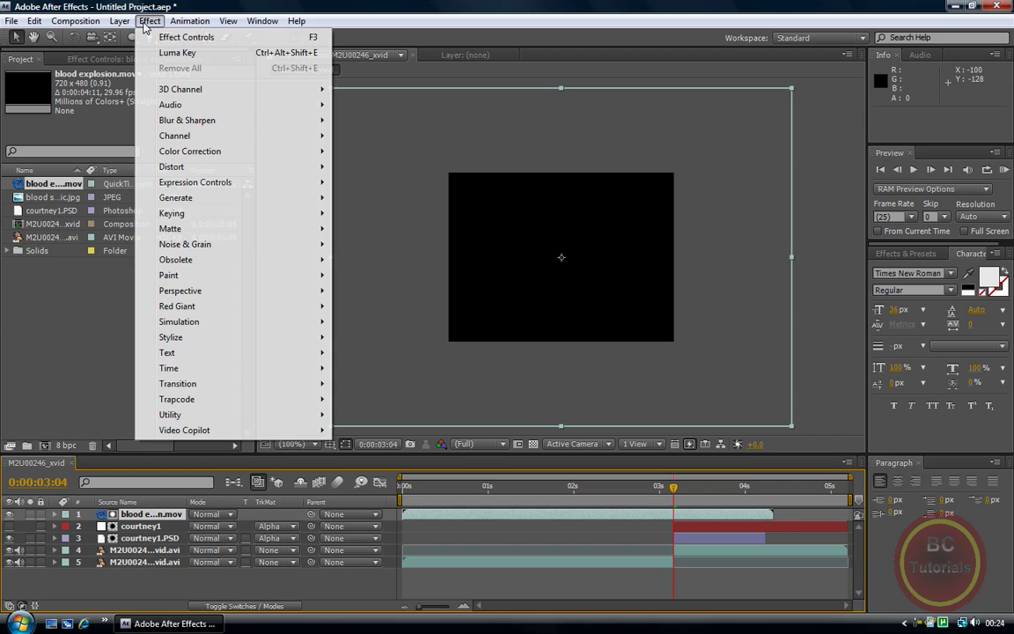
mouse_move(206, 211)
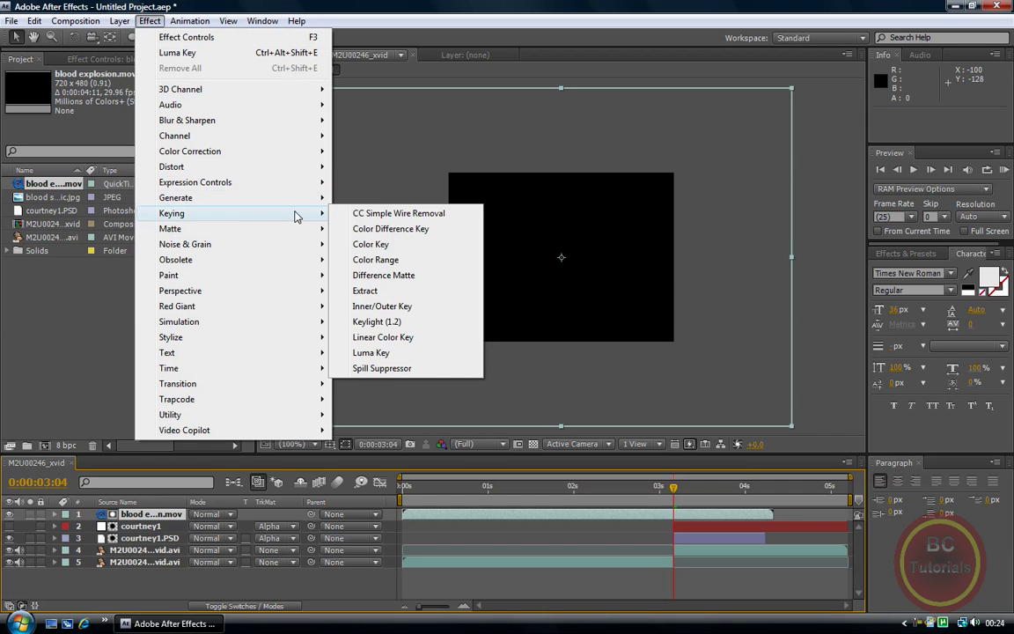
click(417, 353)
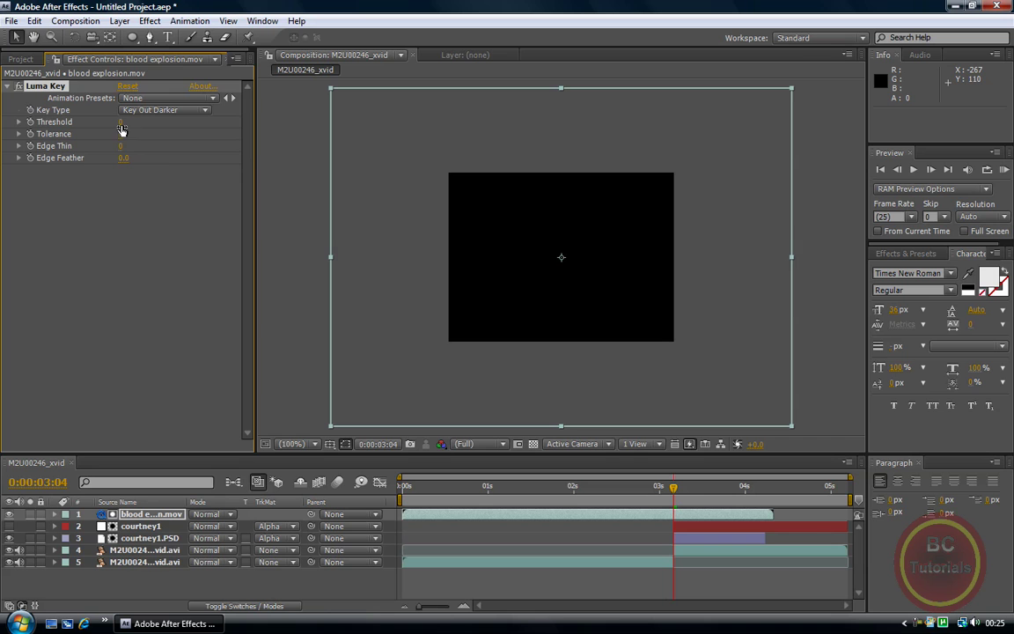
drag(121, 126, 151, 132)
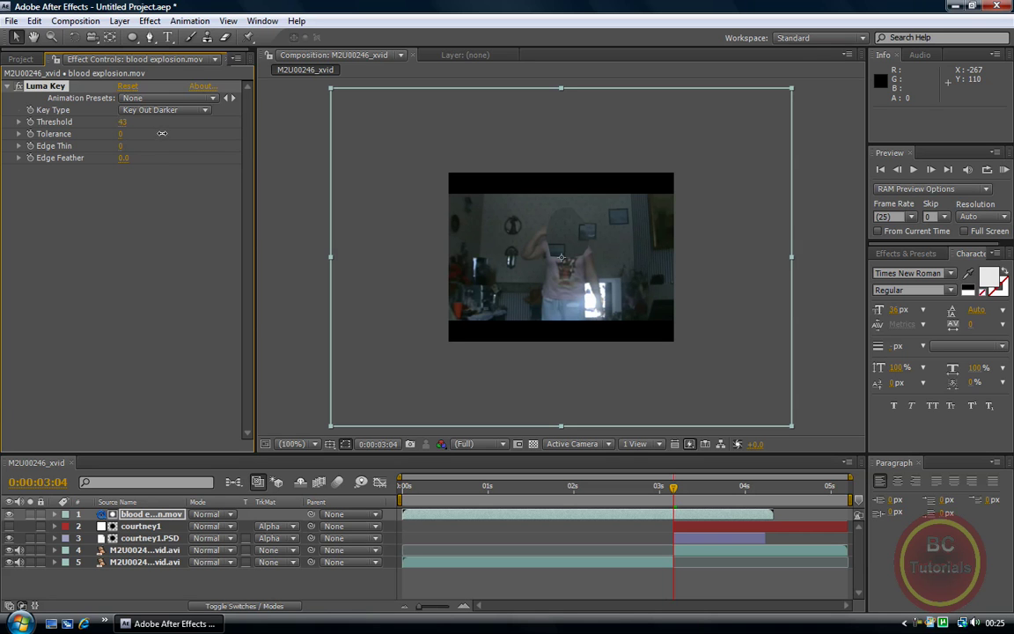
drag(213, 141, 233, 142)
drag(385, 143, 403, 158)
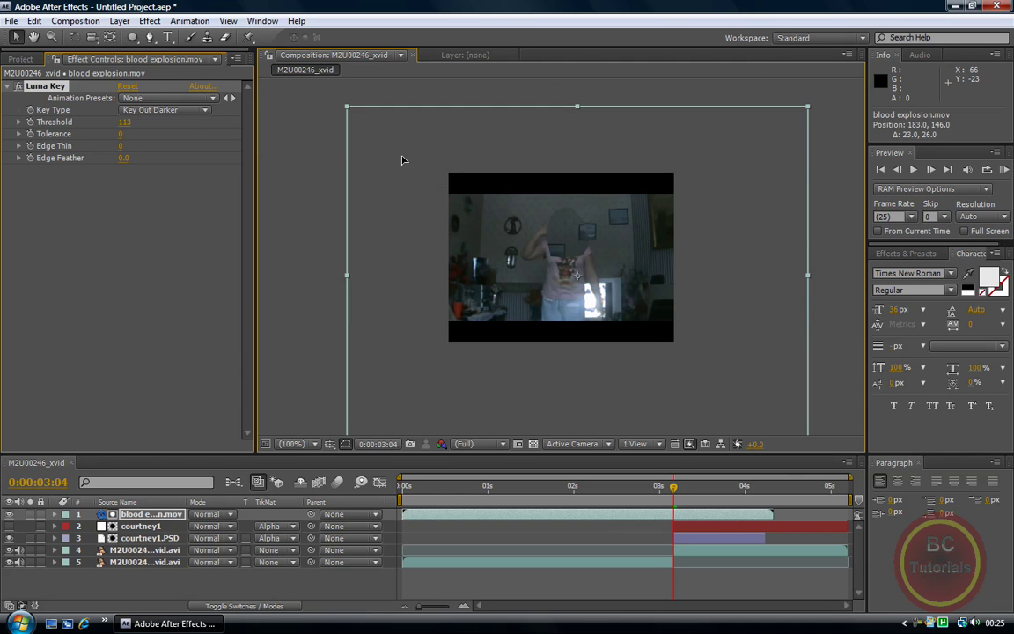
drag(776, 513, 684, 528)
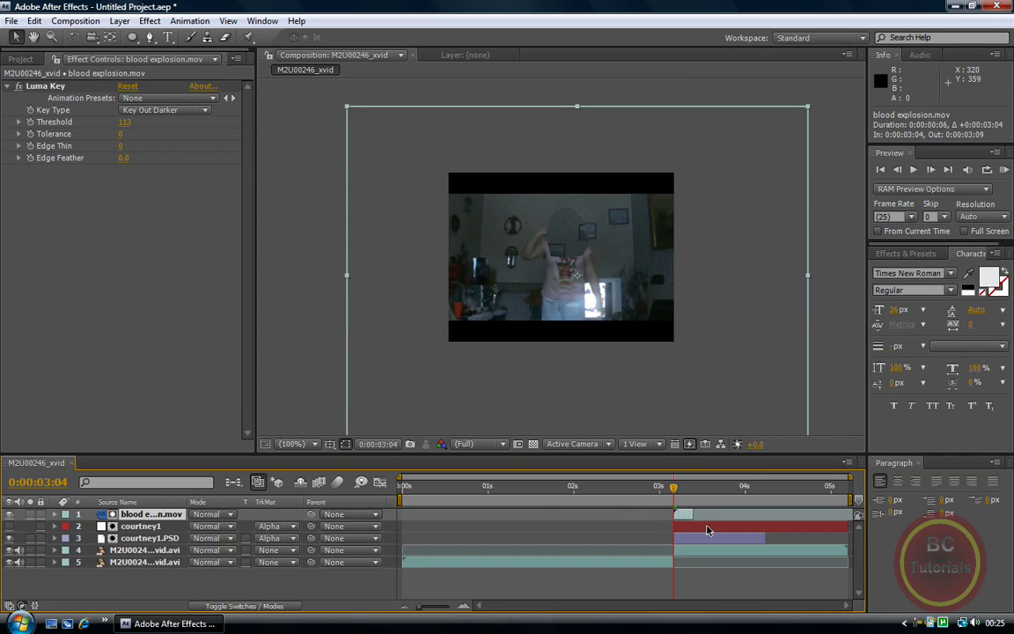
Step: Move the blood explosion up-left, shrink it, and lower its Luma Key threshold to 13
mouse_move(673, 491)
mouse_down()
mouse_move(703, 490)
mouse_move(673, 491)
mouse_up()
drag(592, 278, 577, 255)
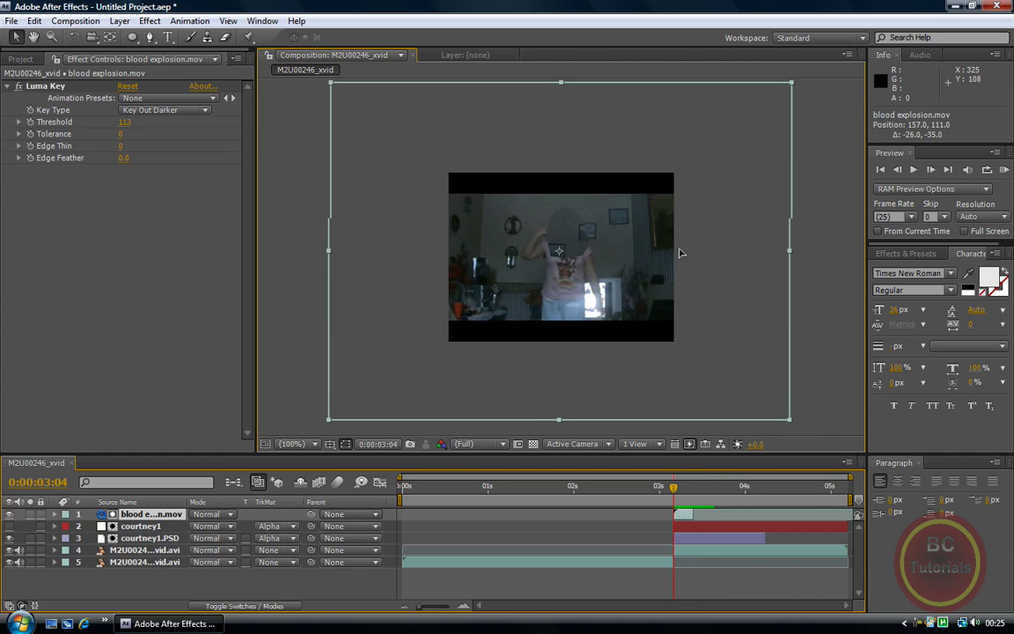
drag(331, 89, 455, 181)
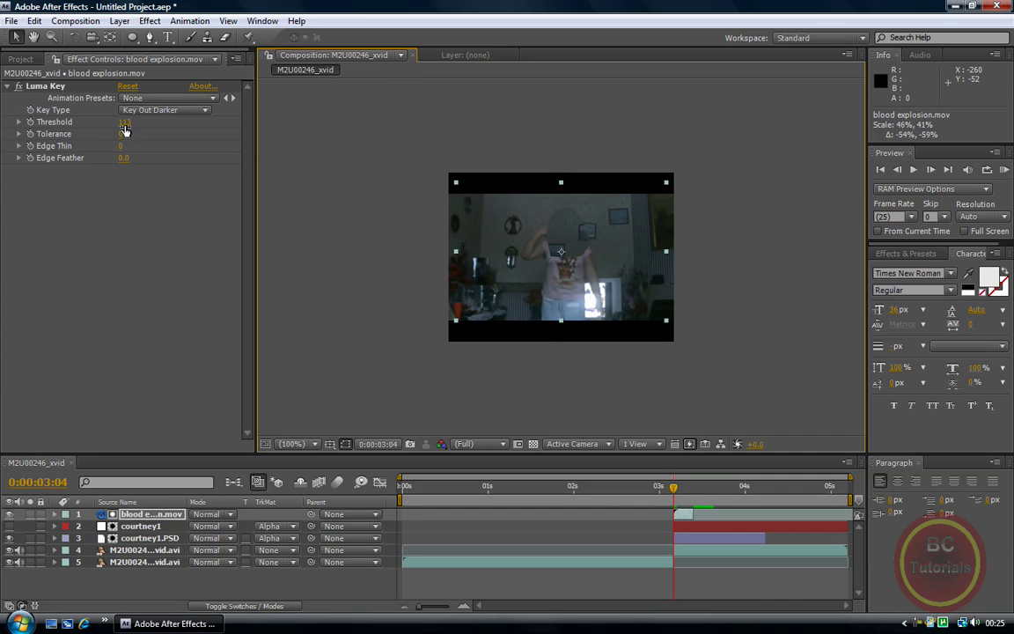
drag(124, 129, 67, 136)
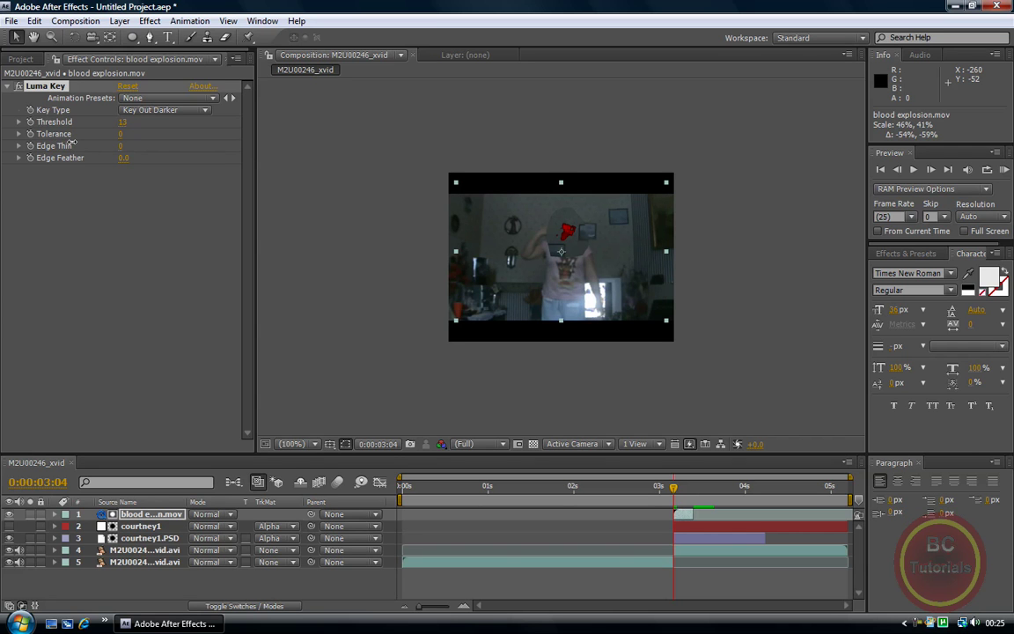
click(71, 145)
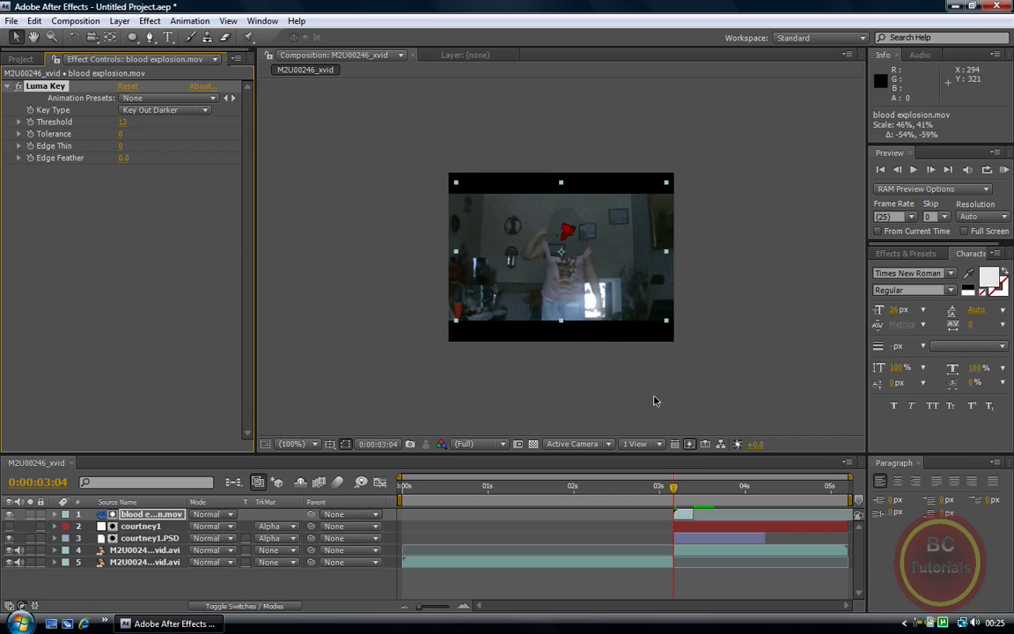
Step: Enlarge the explosion to about 95% over the head and preview frames from 0:00:03:09
drag(456, 183, 329, 99)
drag(644, 349, 639, 380)
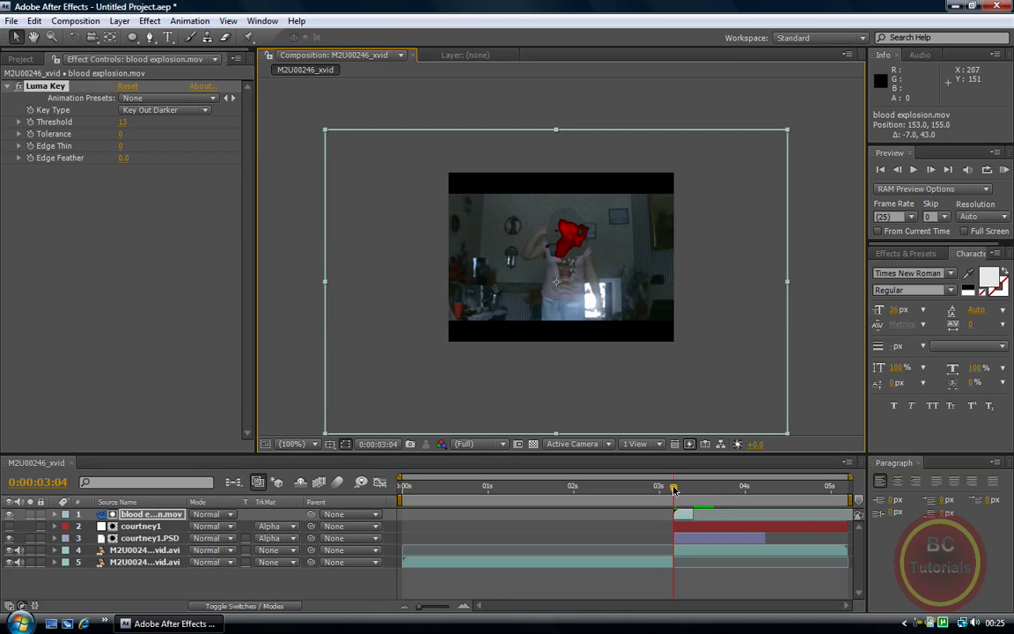
drag(674, 489, 690, 489)
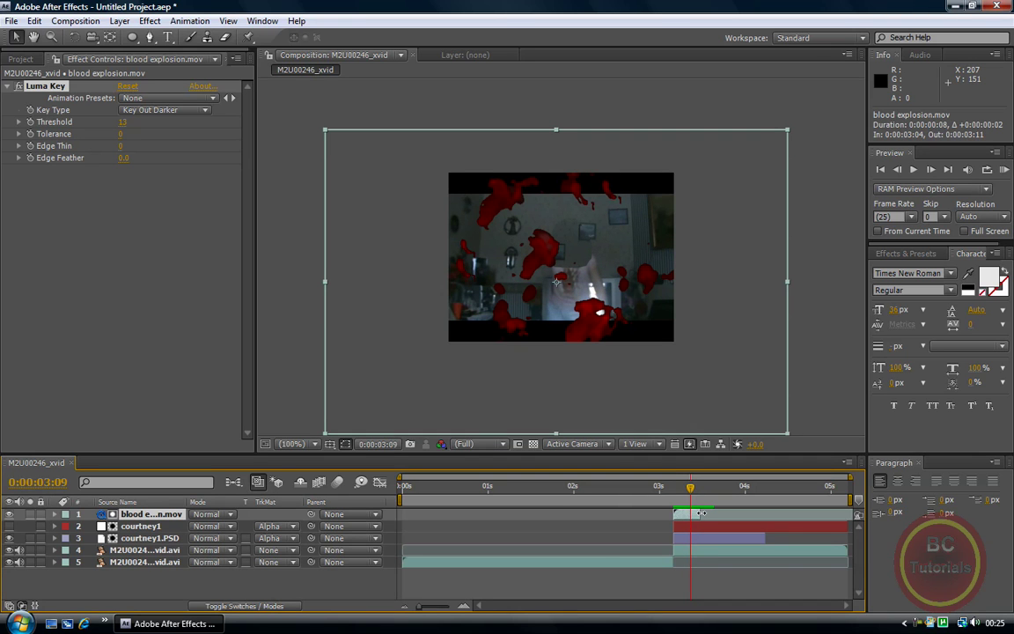
click(694, 513)
drag(693, 489, 694, 495)
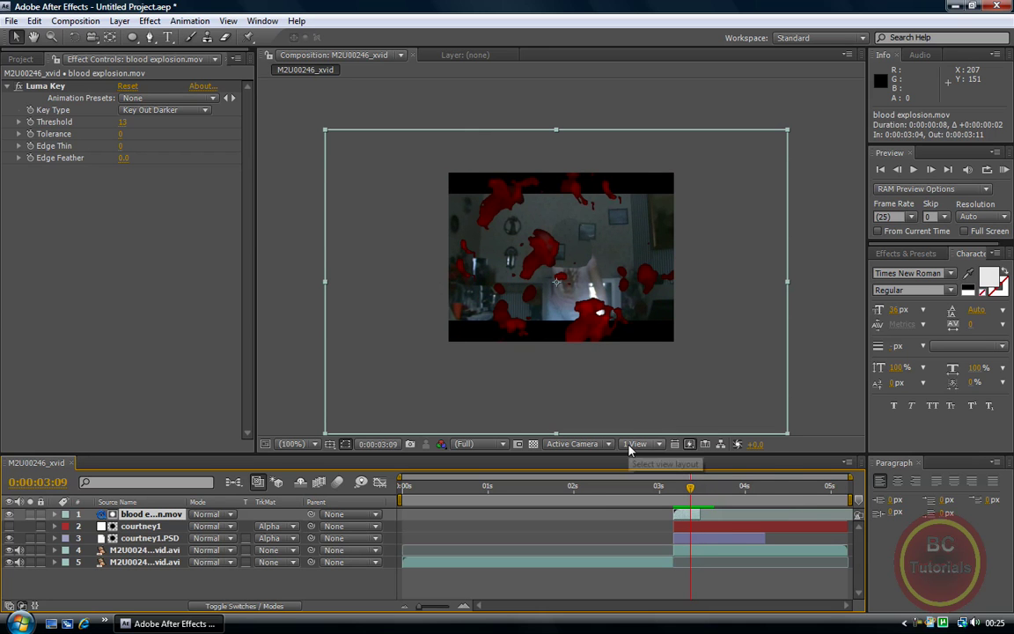
Step: Drag blood splat pic.jpg from the Project panel to the top of the layer stack
click(19, 59)
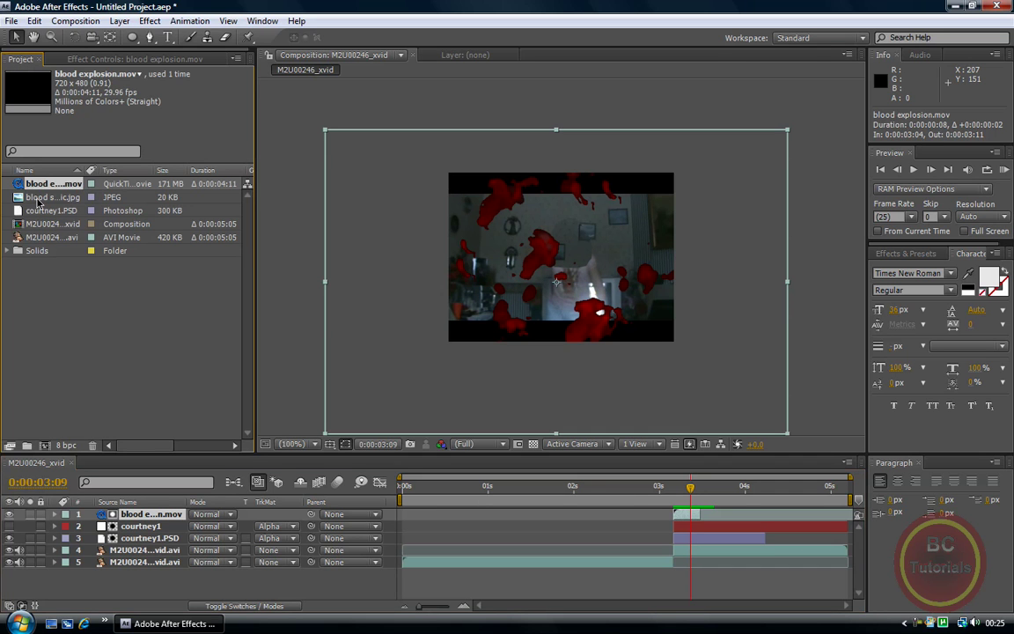
drag(37, 198, 129, 466)
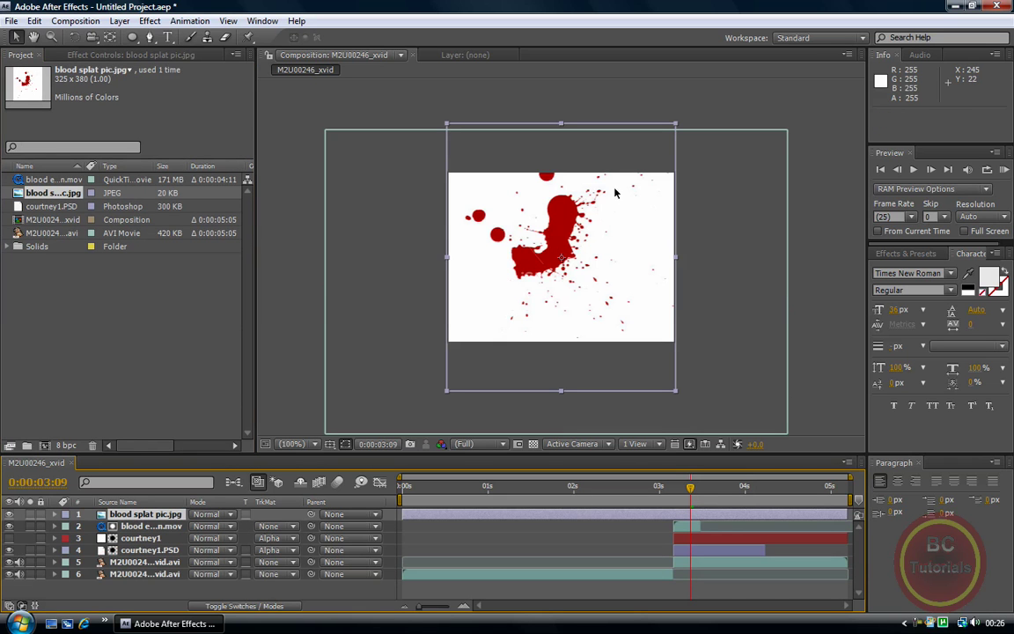
Step: Apply Luma Key to the blood splat pic.jpg layer with Key Type set to Key Out Brighter
click(150, 24)
mouse_move(315, 216)
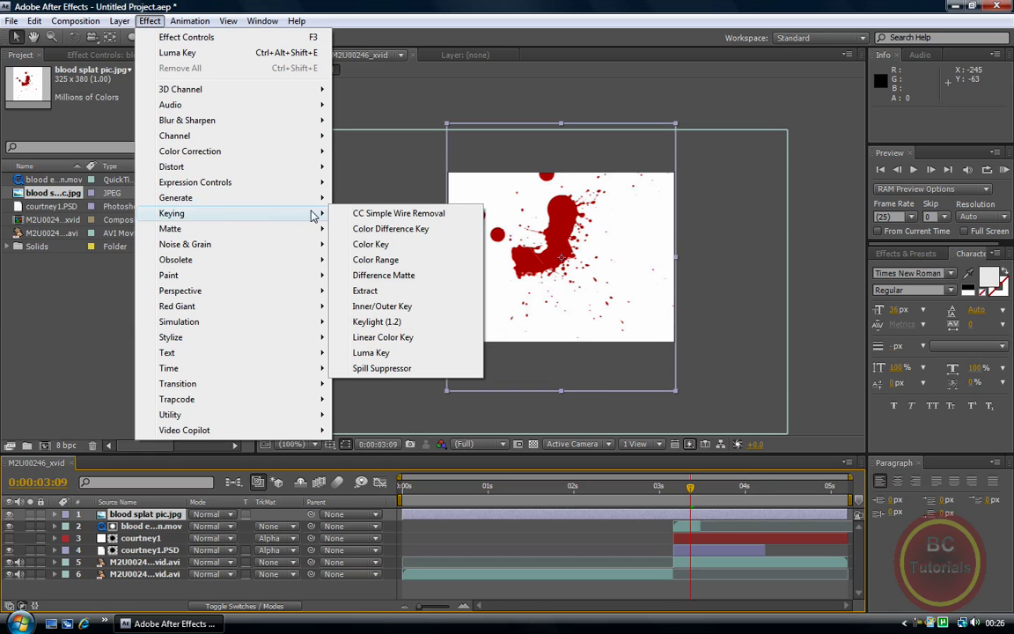
click(407, 354)
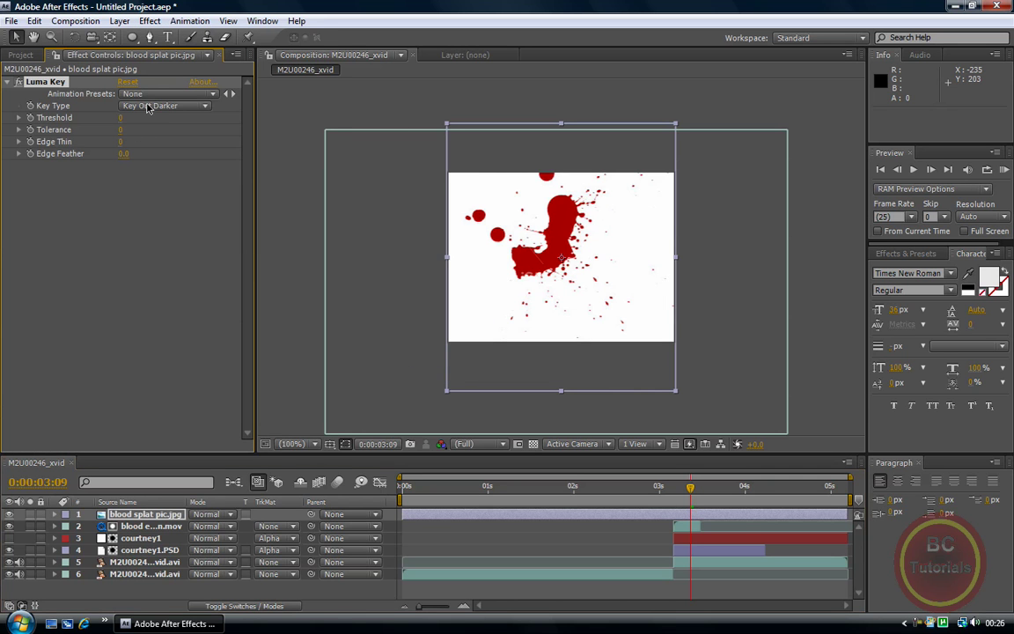
click(121, 104)
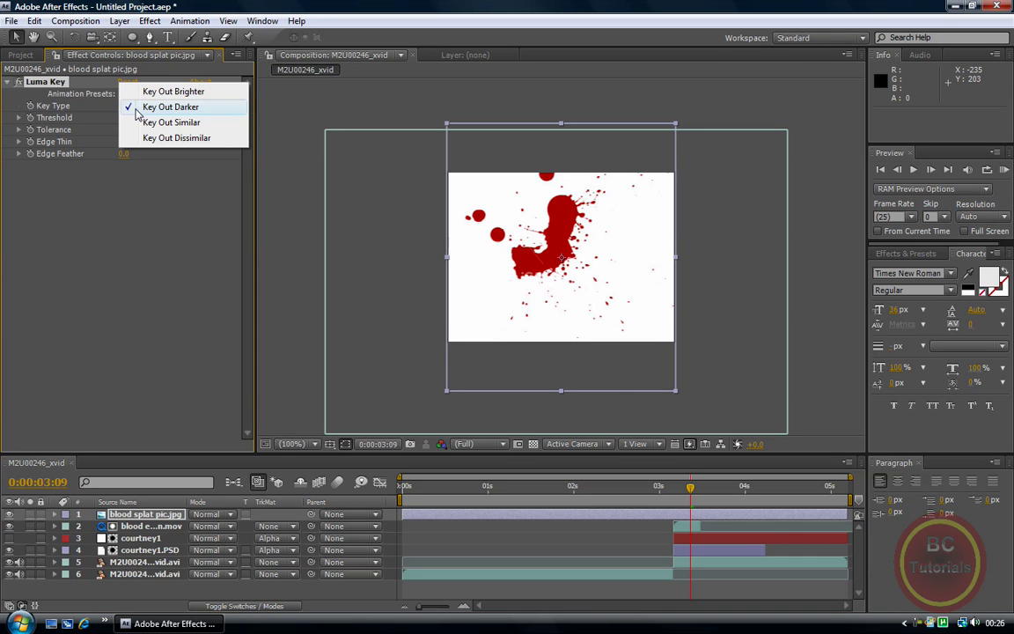
click(172, 92)
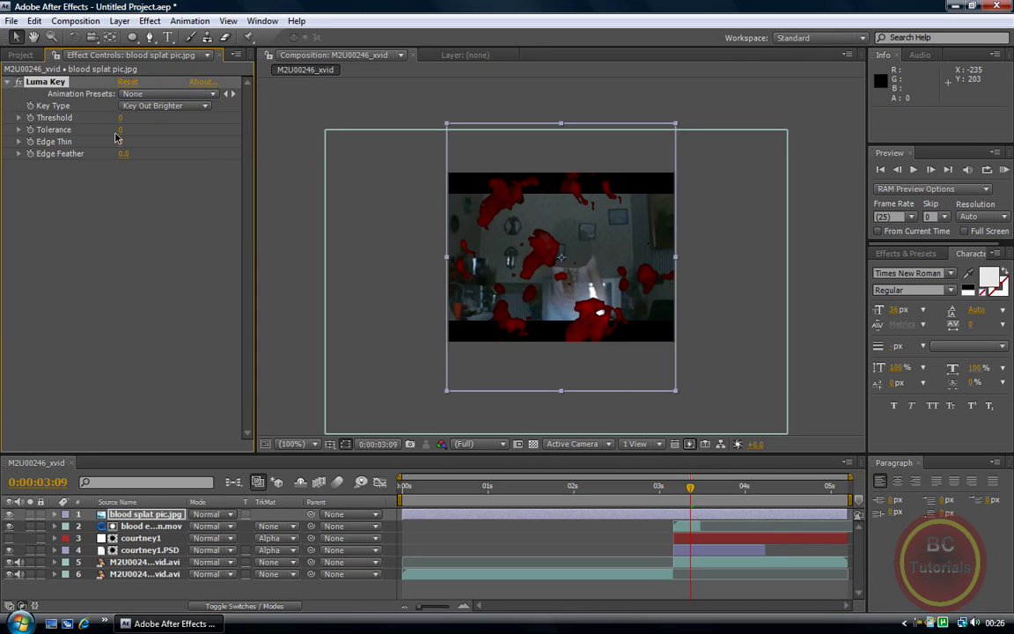
click(135, 128)
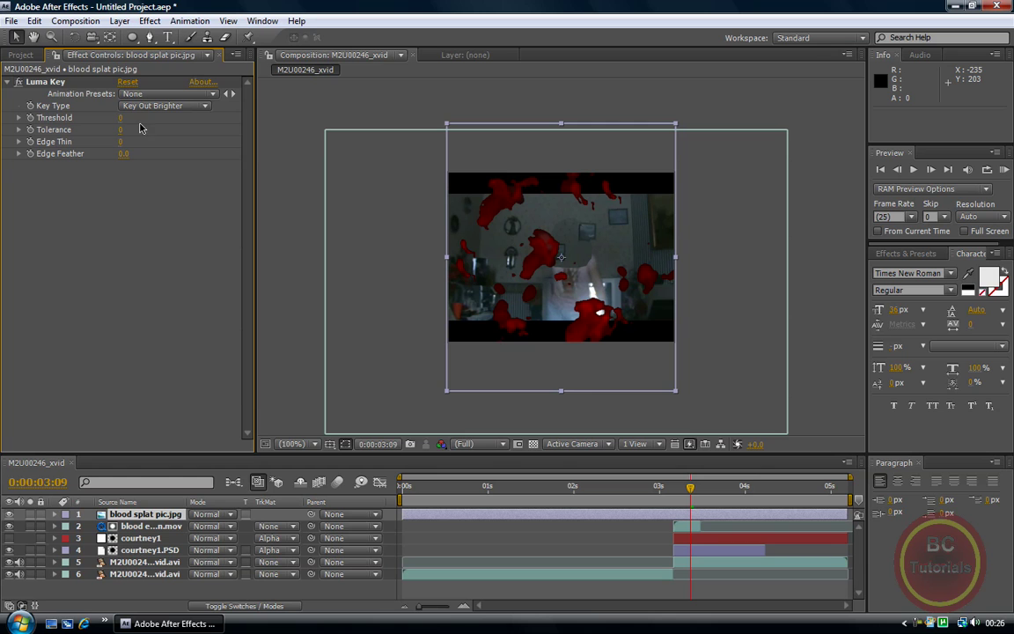
Step: Set the splat's threshold to 66, move it lower right, and extend it from 0:00:03:04 to 0:00:05:05
drag(123, 123, 190, 129)
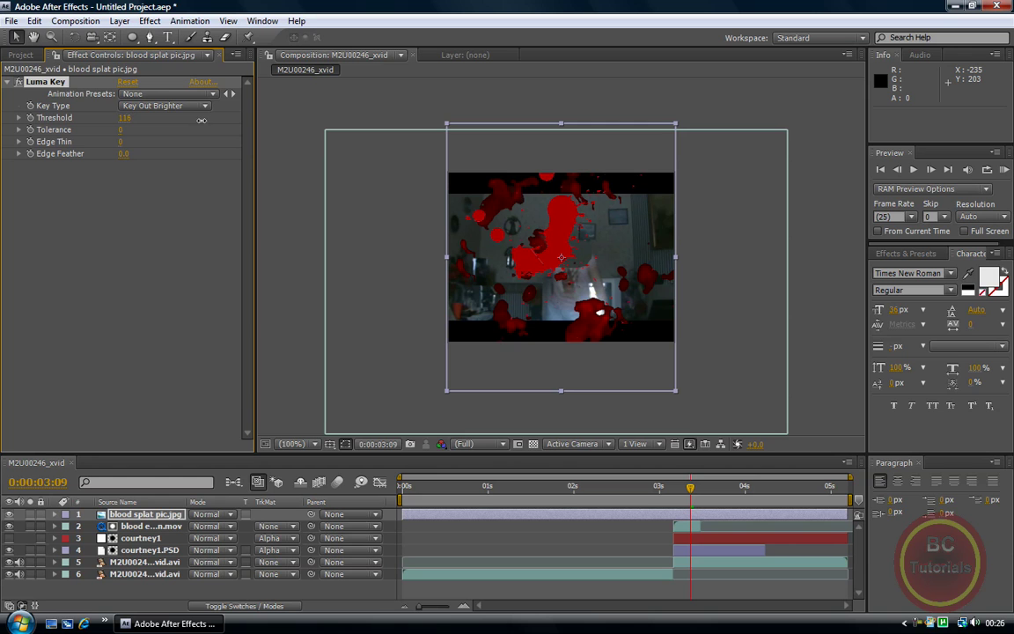
drag(187, 121, 165, 124)
drag(547, 264, 682, 416)
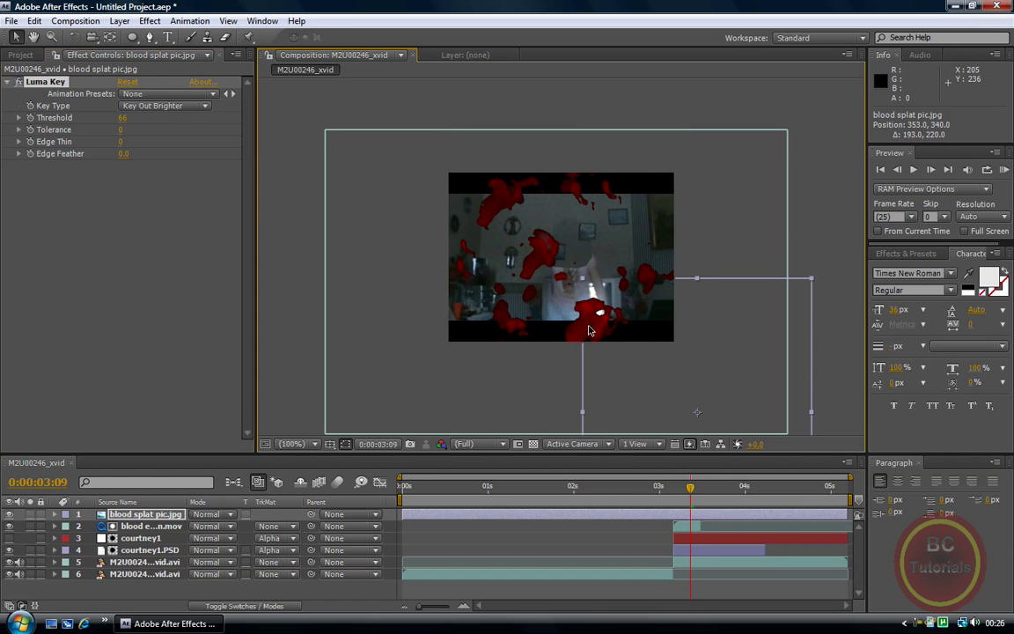
drag(717, 383, 660, 339)
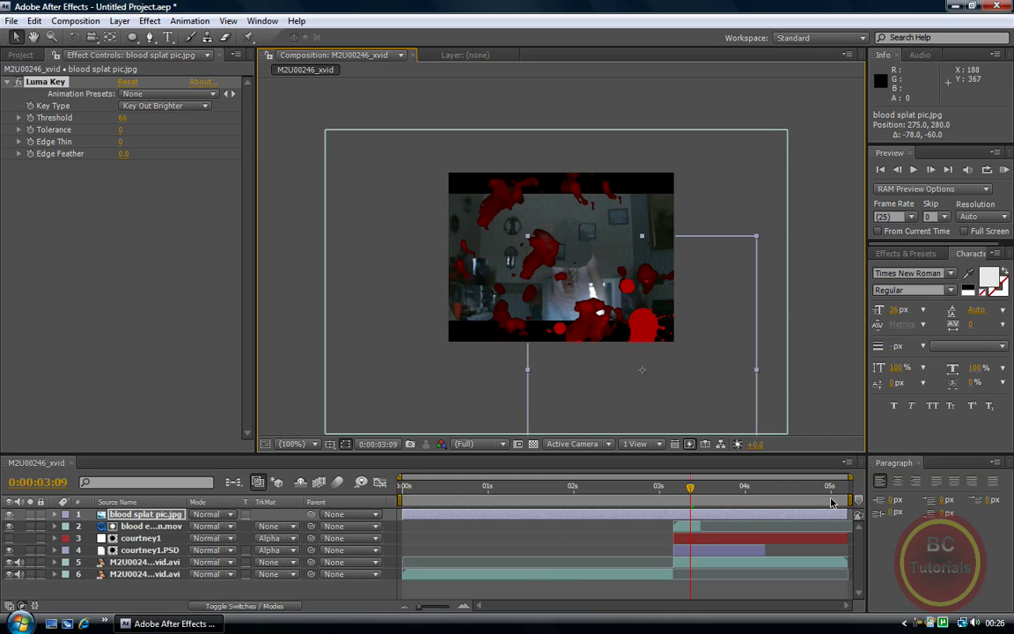
drag(847, 514, 714, 550)
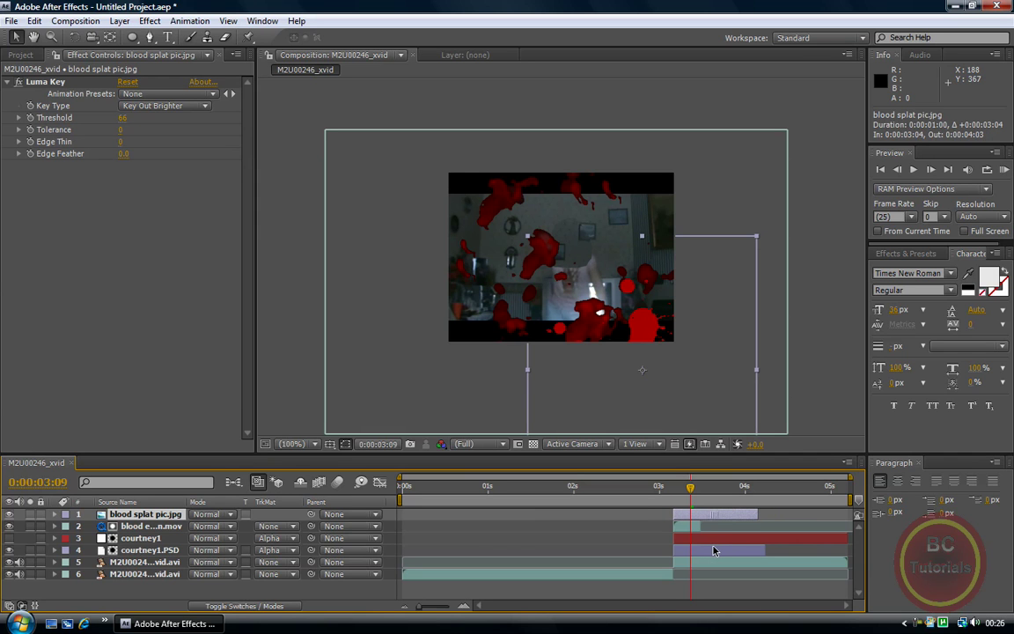
drag(760, 514, 858, 514)
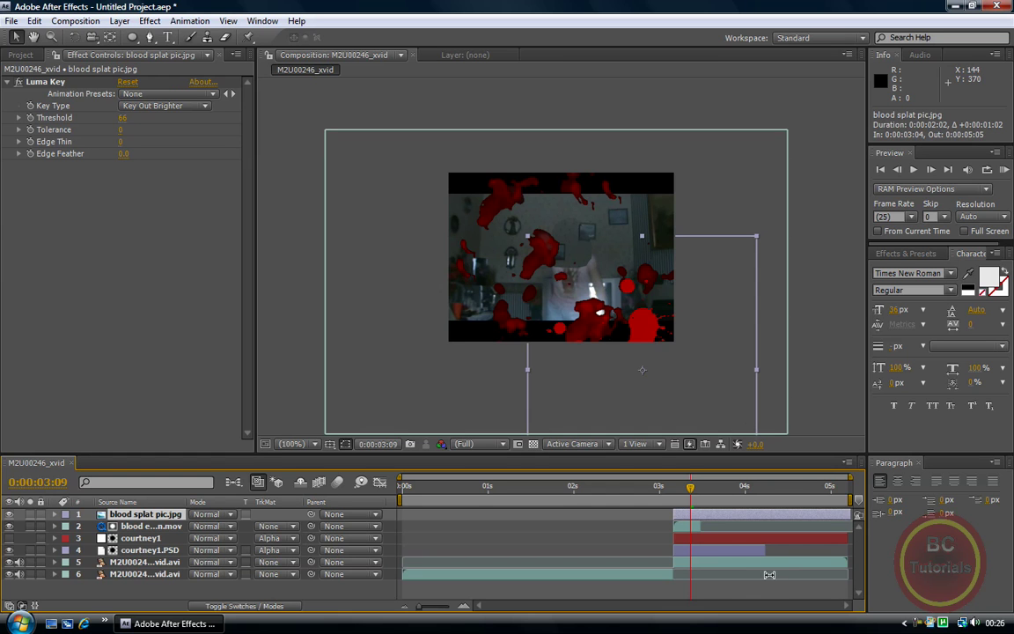
right_click(653, 321)
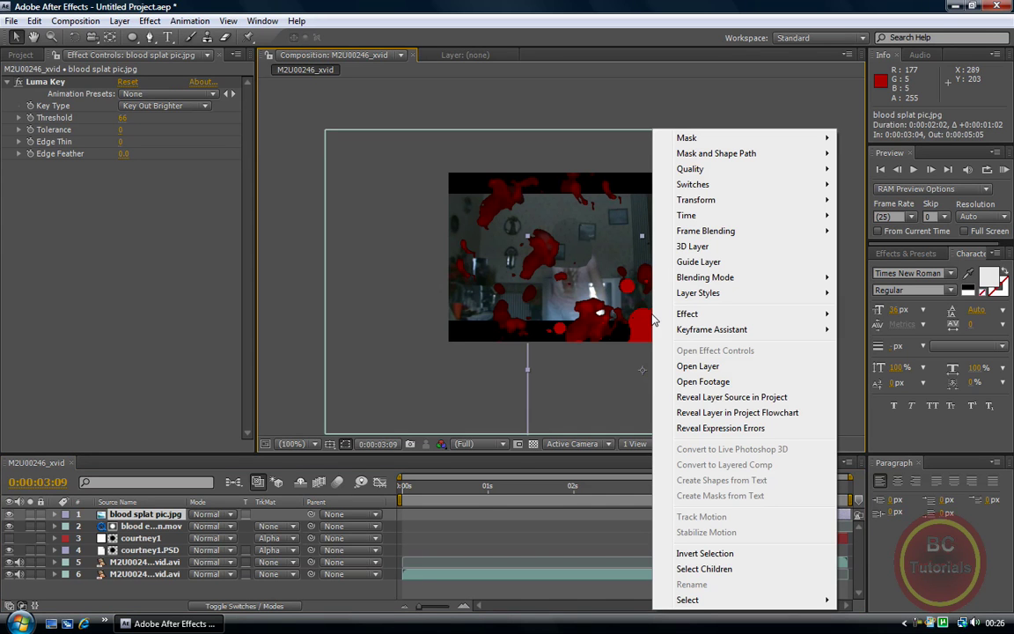
click(118, 468)
right_click(123, 517)
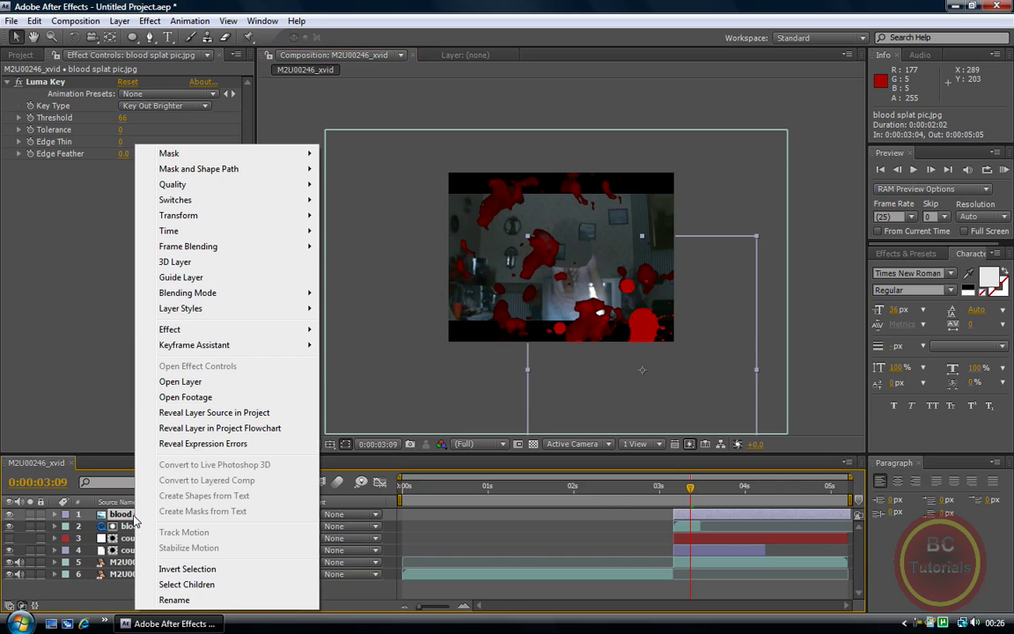
click(357, 523)
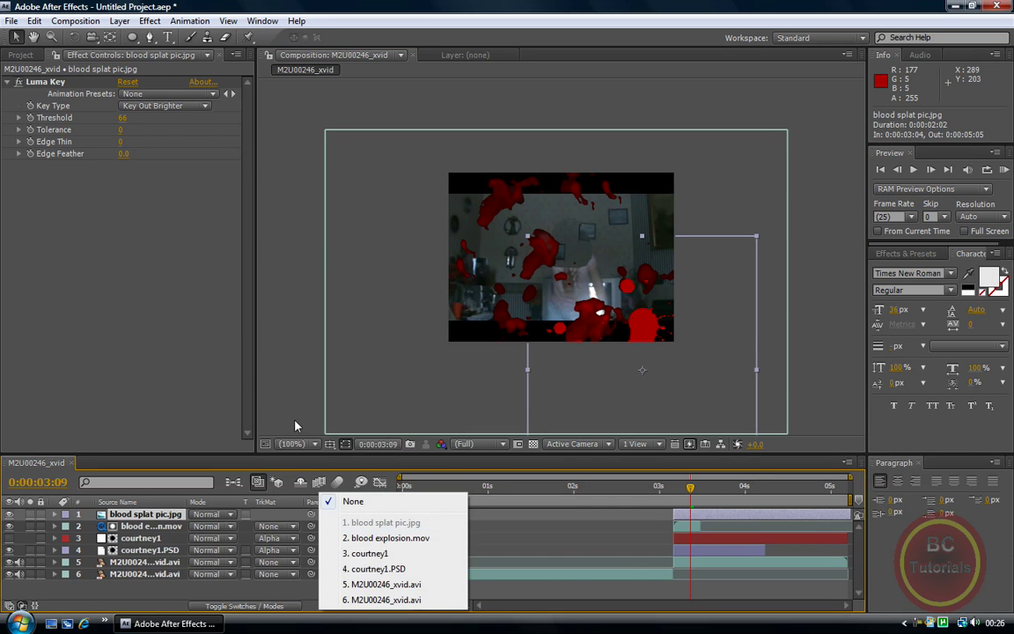
Step: Try Classic Color Burn, Stencil Alpha and Color blend modes on the splat layer
click(179, 518)
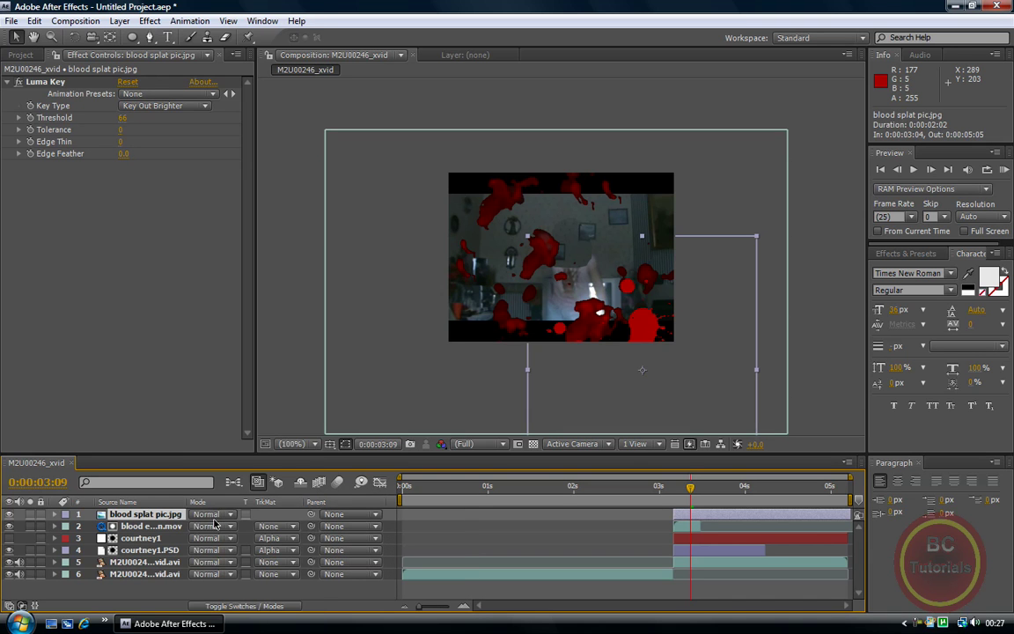
click(214, 524)
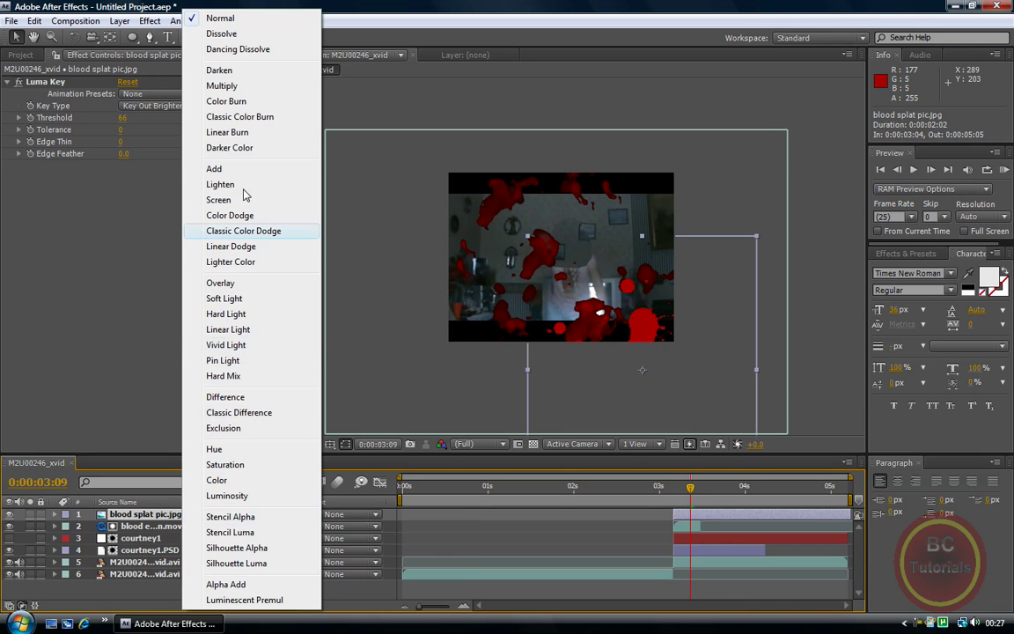
click(261, 119)
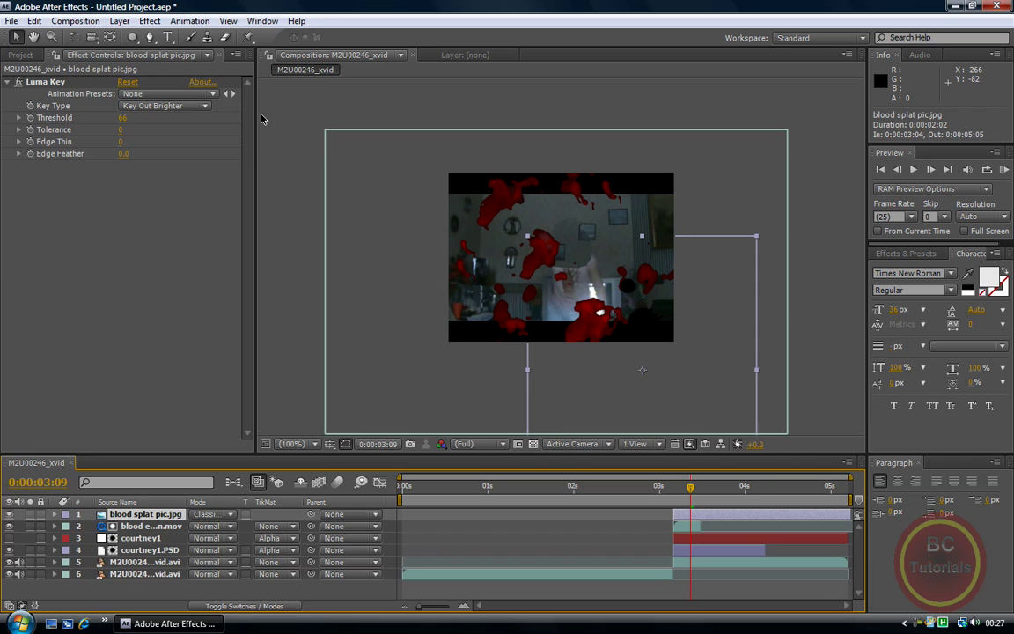
click(227, 519)
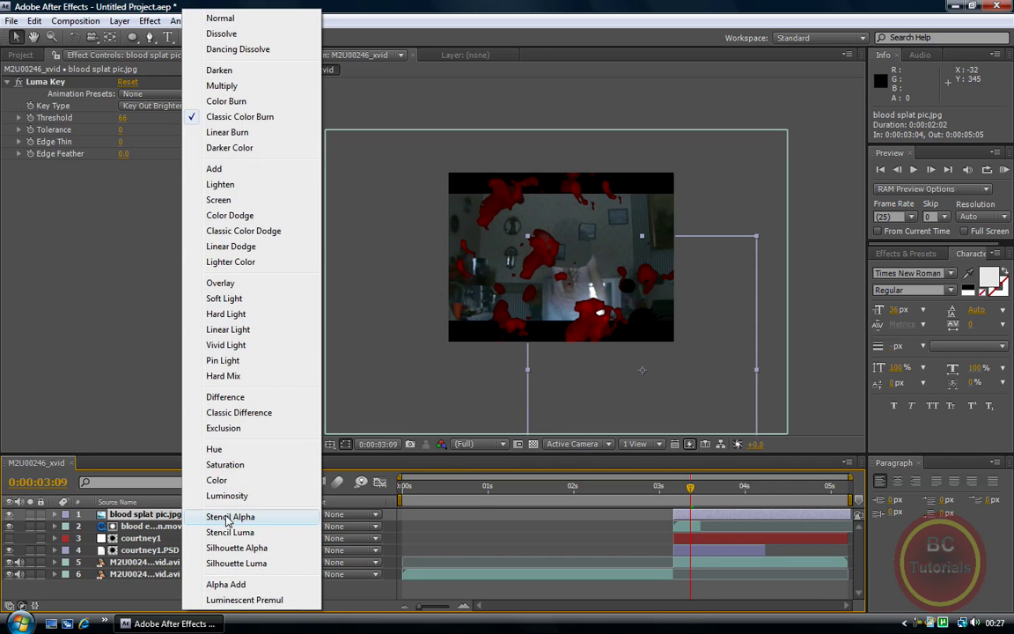
click(227, 518)
click(229, 519)
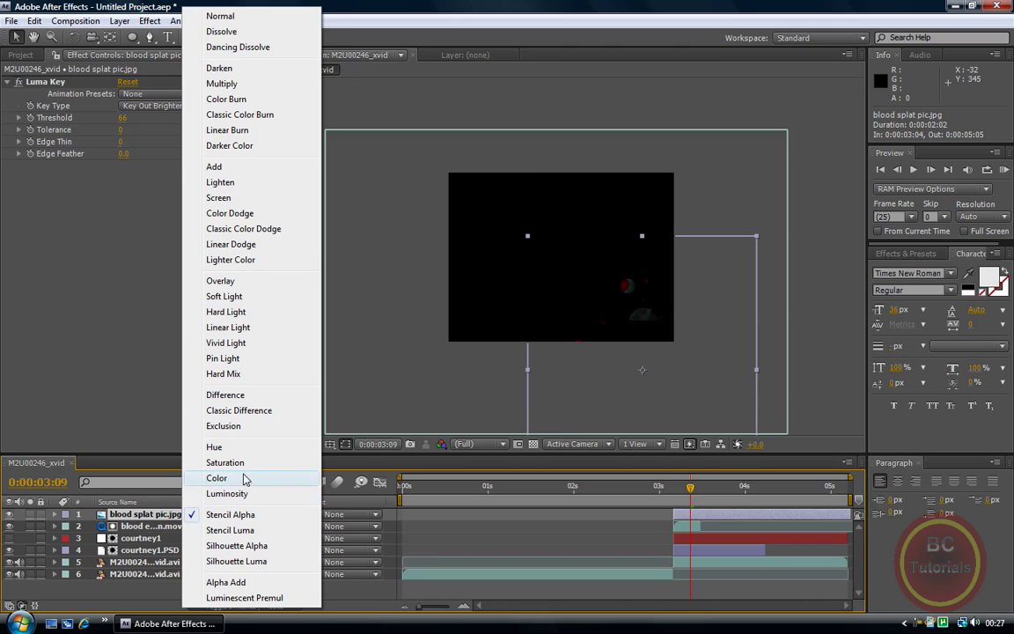
click(218, 478)
click(221, 511)
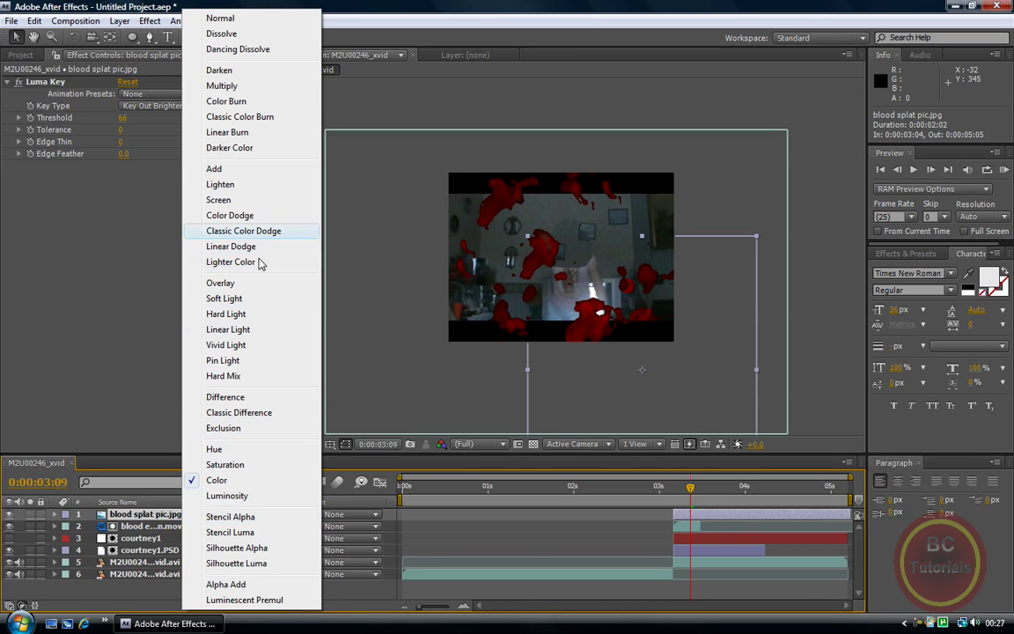
click(275, 121)
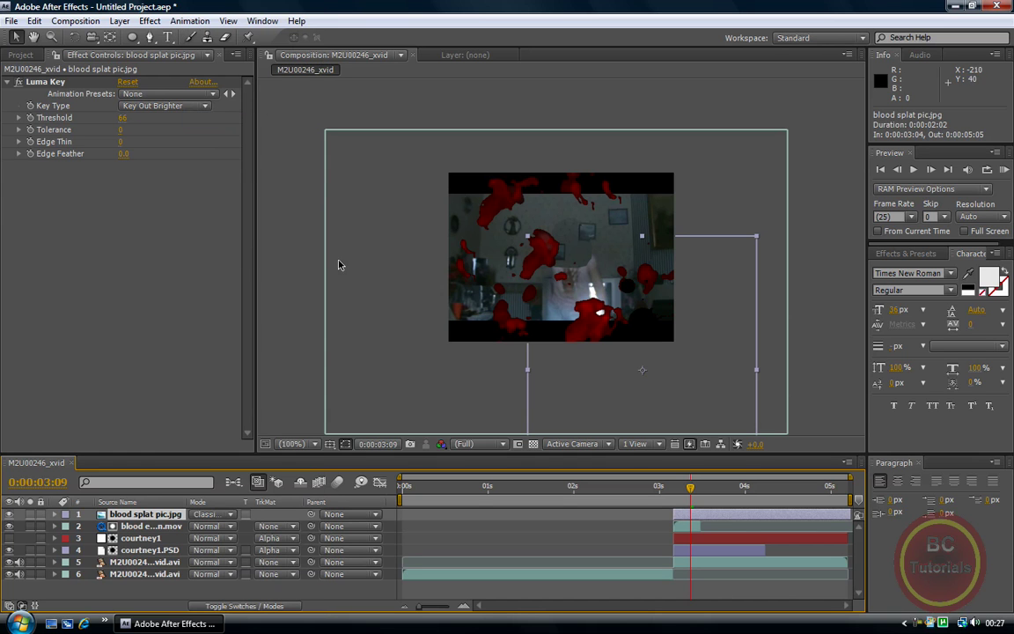
Step: Keep Threshold at 66, then try Overlay, Linear Burn and Color Burn, settling on Linear Dodge
drag(123, 120, 177, 131)
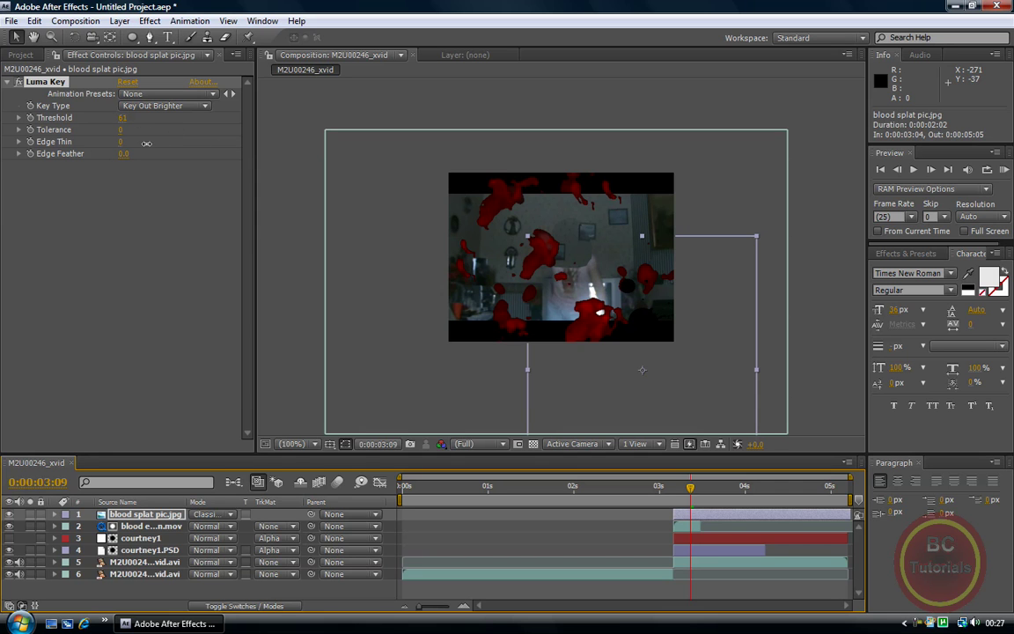
key(ctrl+z)
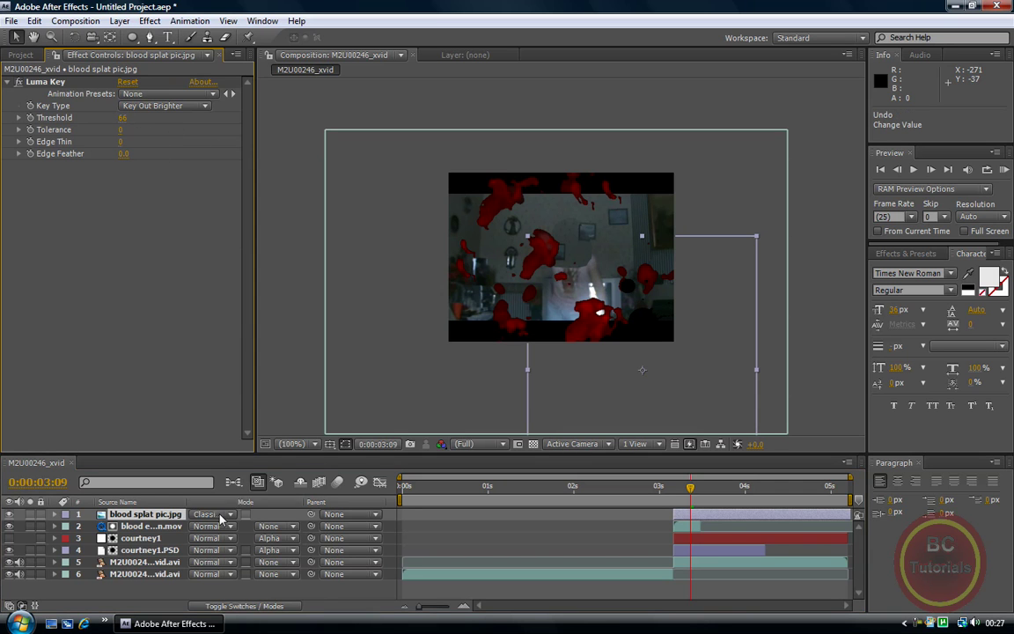
click(212, 514)
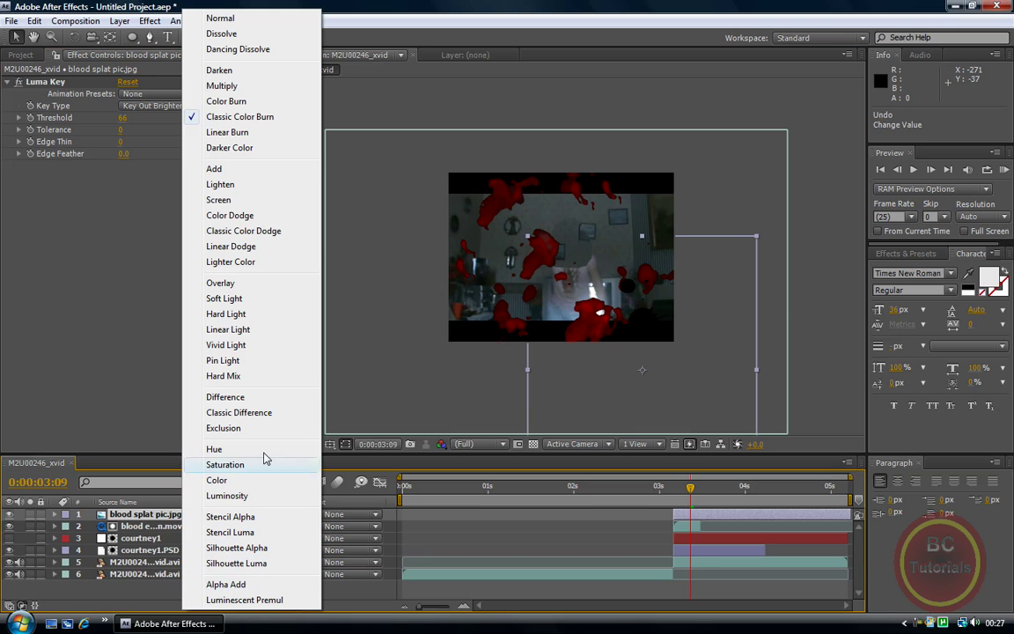
click(249, 283)
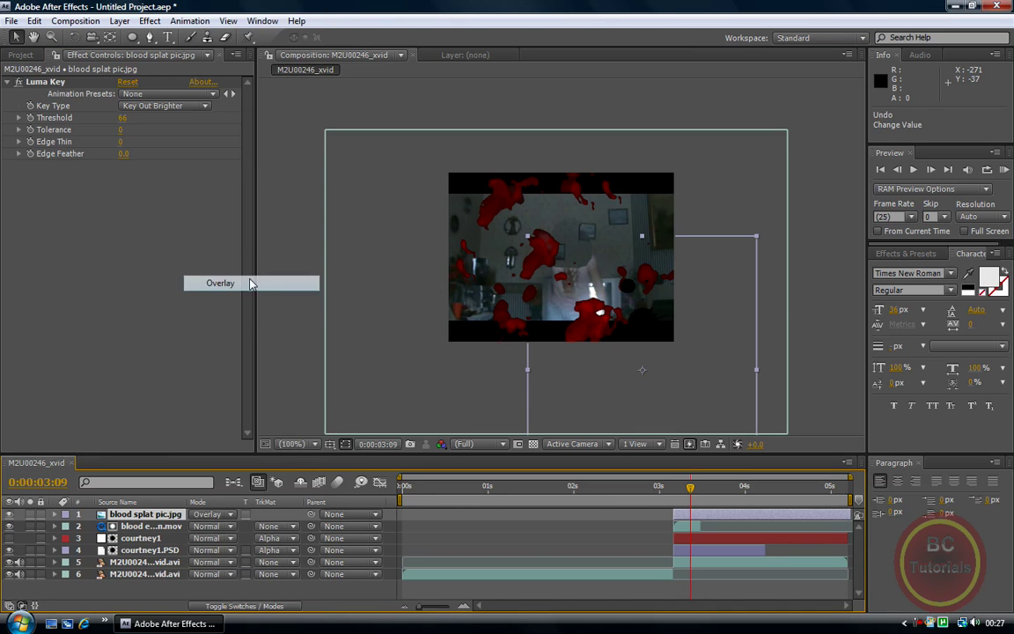
click(195, 515)
click(246, 132)
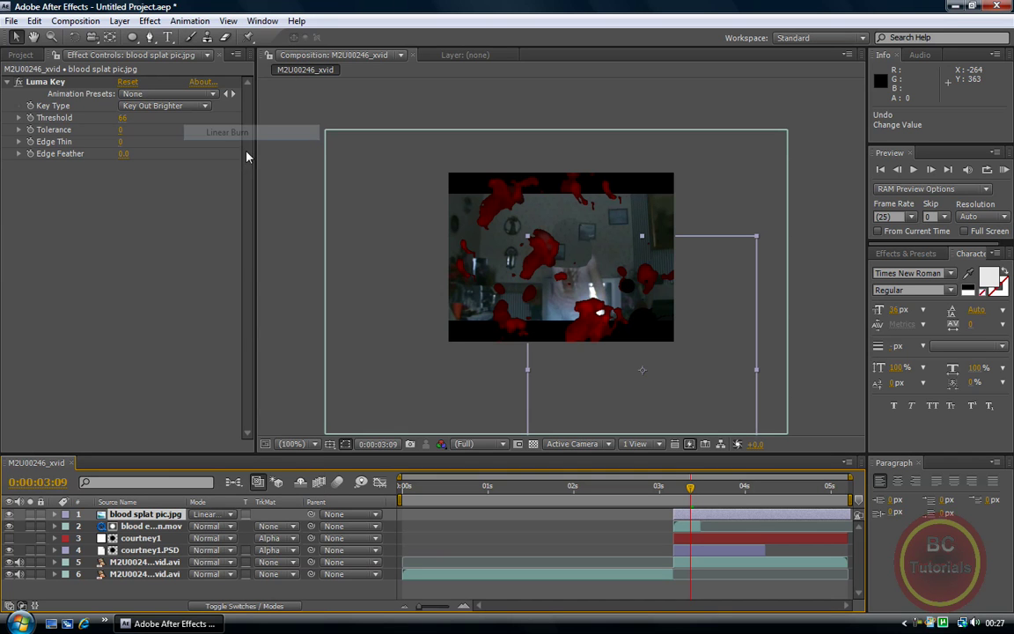
click(222, 518)
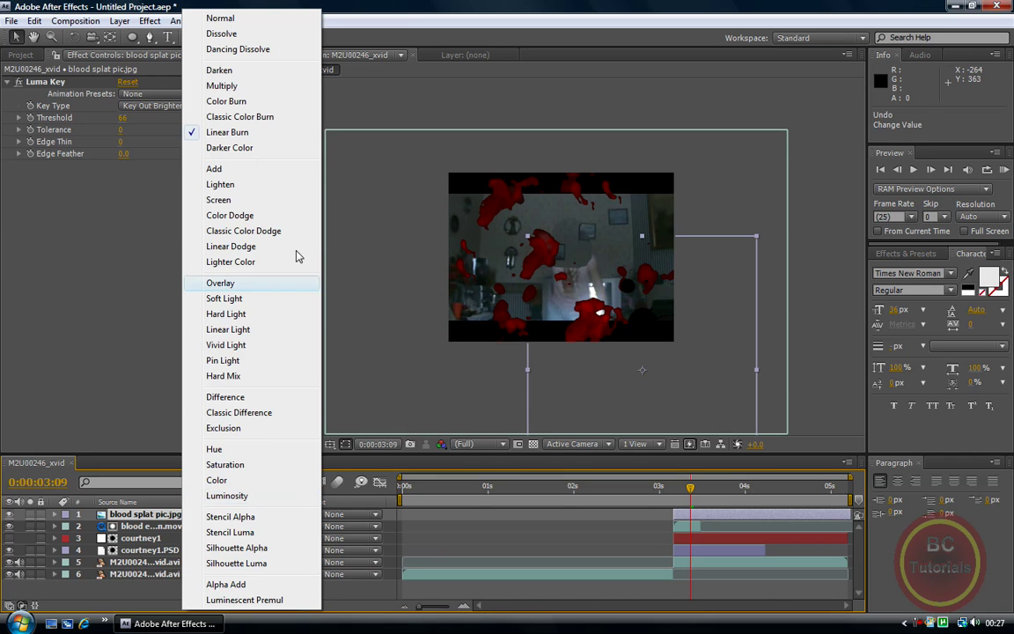
click(259, 101)
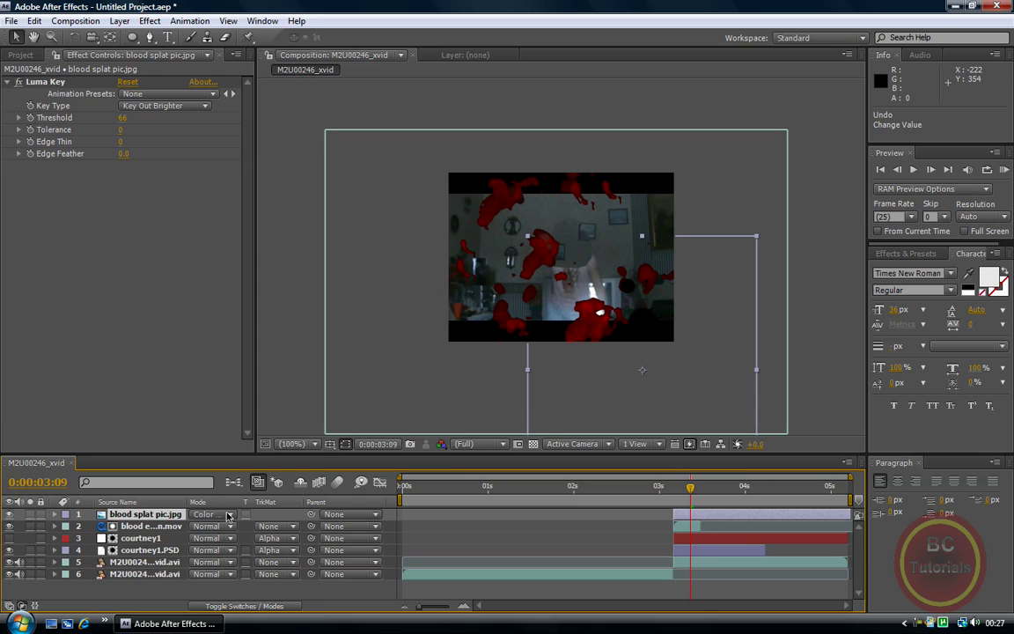
click(199, 516)
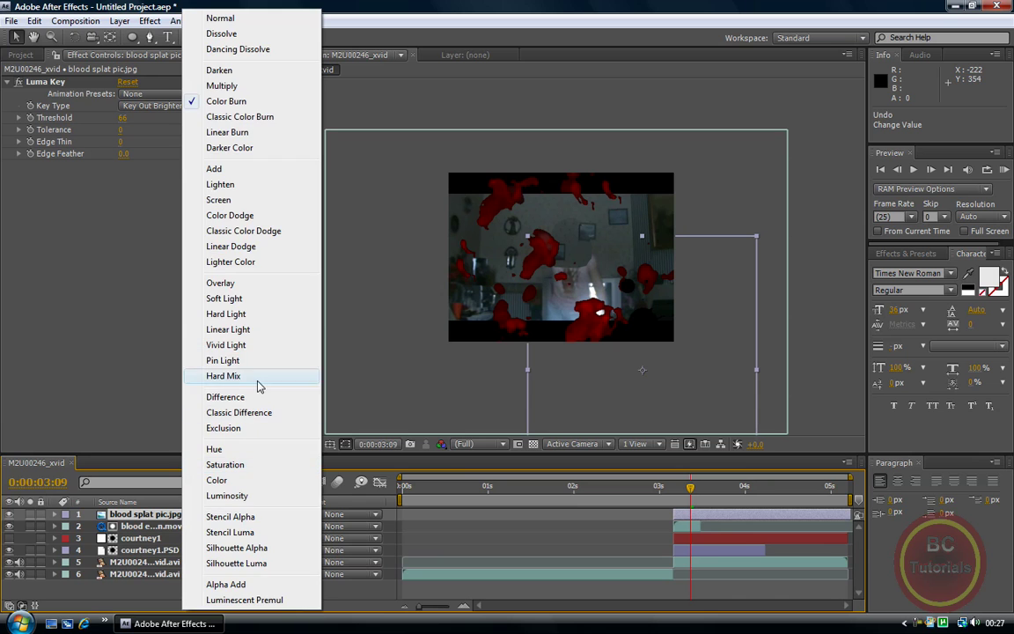
click(231, 247)
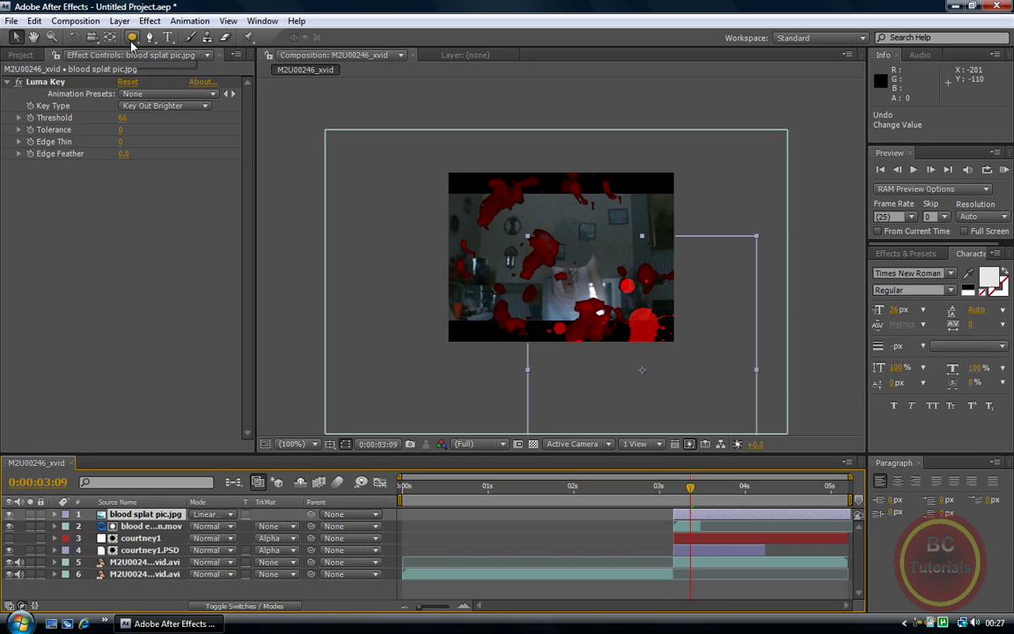
Step: Draw an elliptical Mask 1 around the lower-right splat and keyframe its Mask Expansion
drag(132, 39, 149, 61)
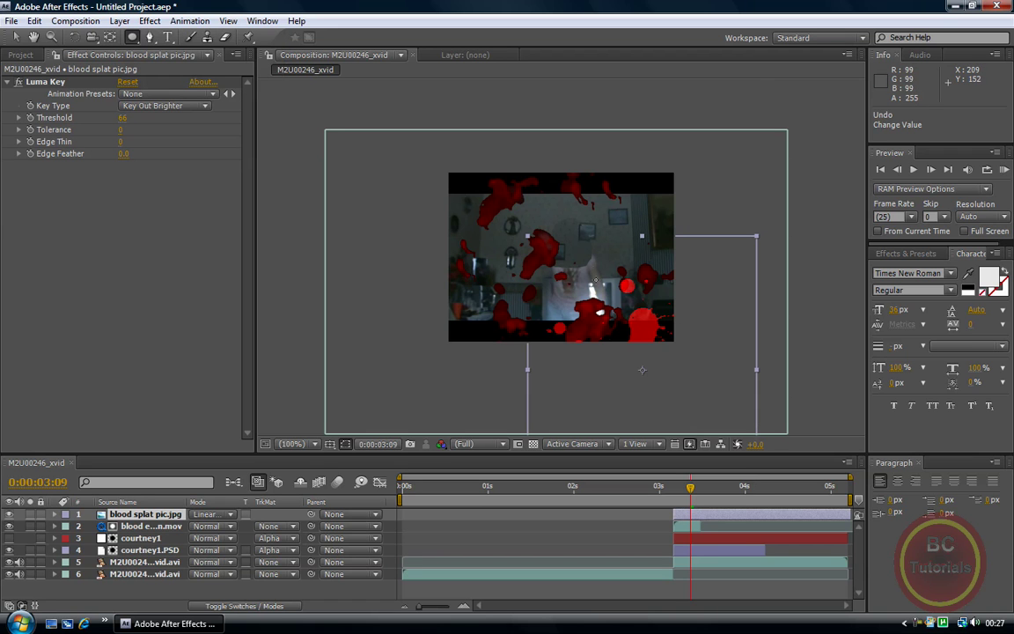
drag(598, 266, 673, 333)
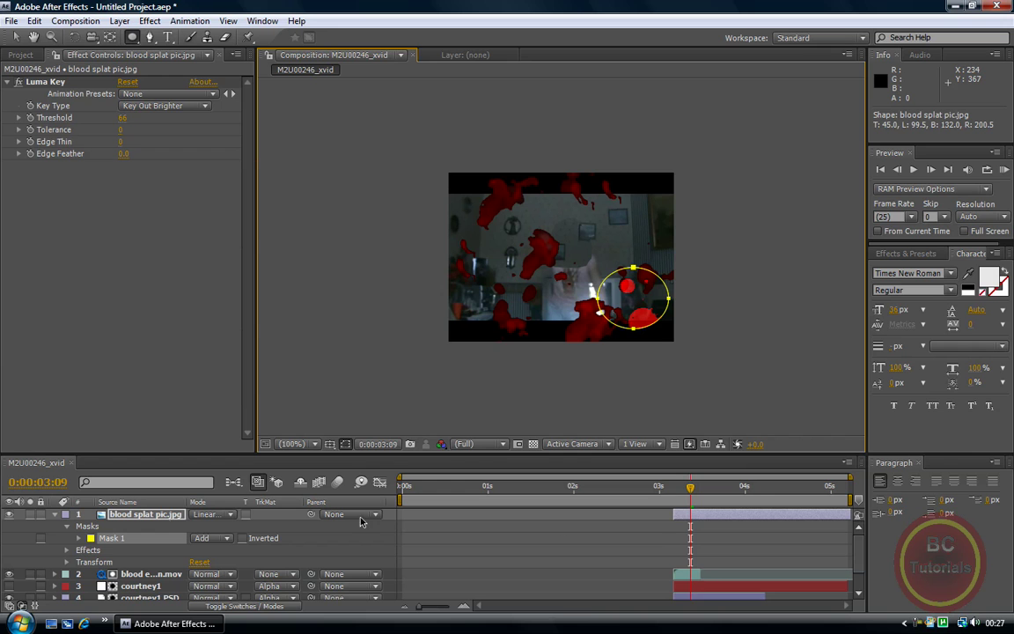
key(ctrl+shift+a)
click(79, 538)
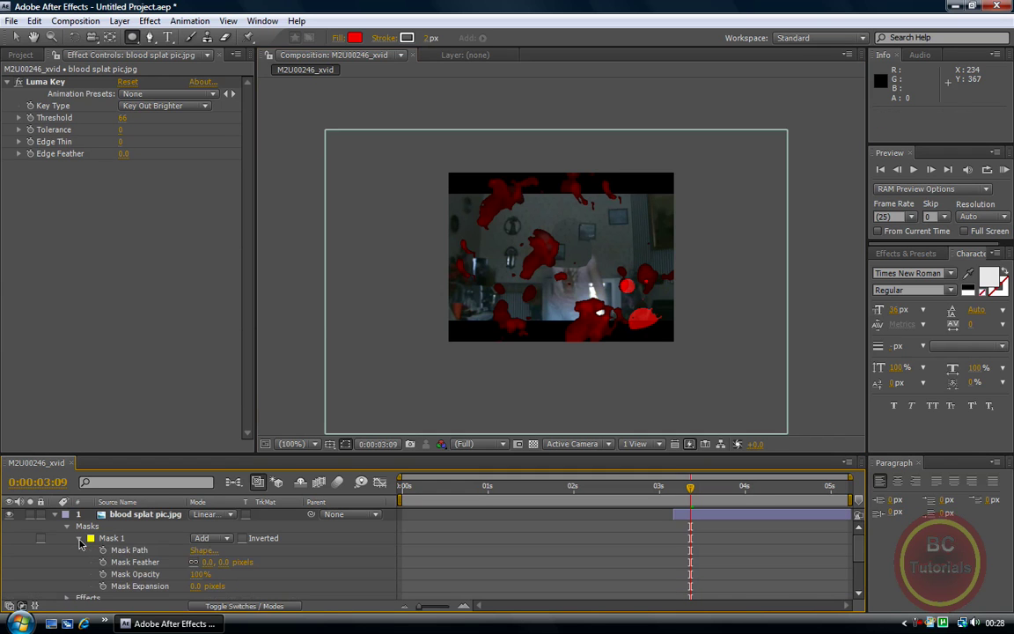
click(103, 586)
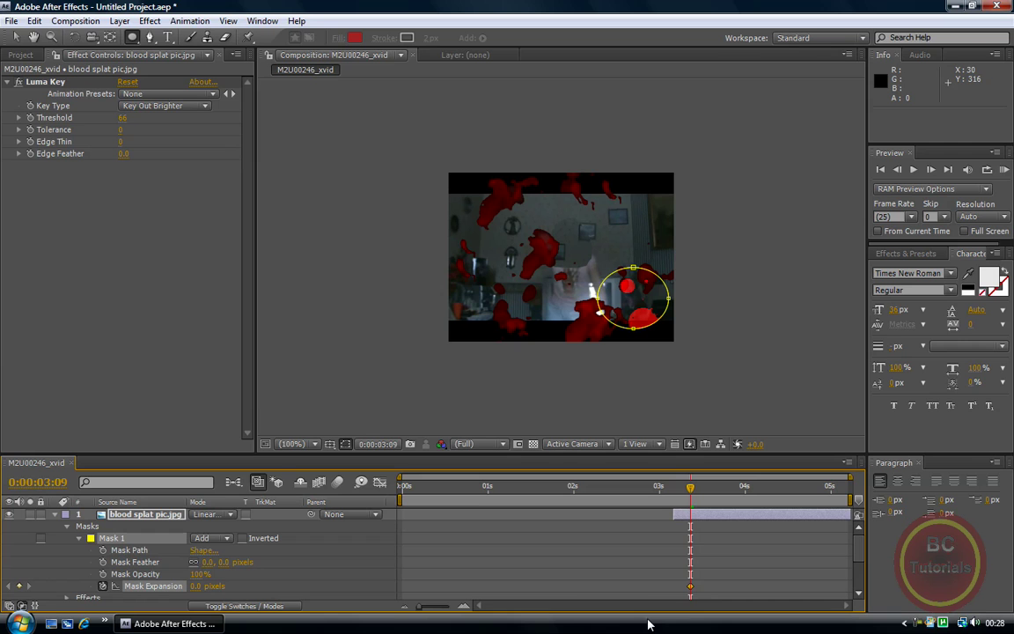
Step: Frame by frame, pull the mask's bottom and right points down into a down-left teardrop
key(Page_Down)
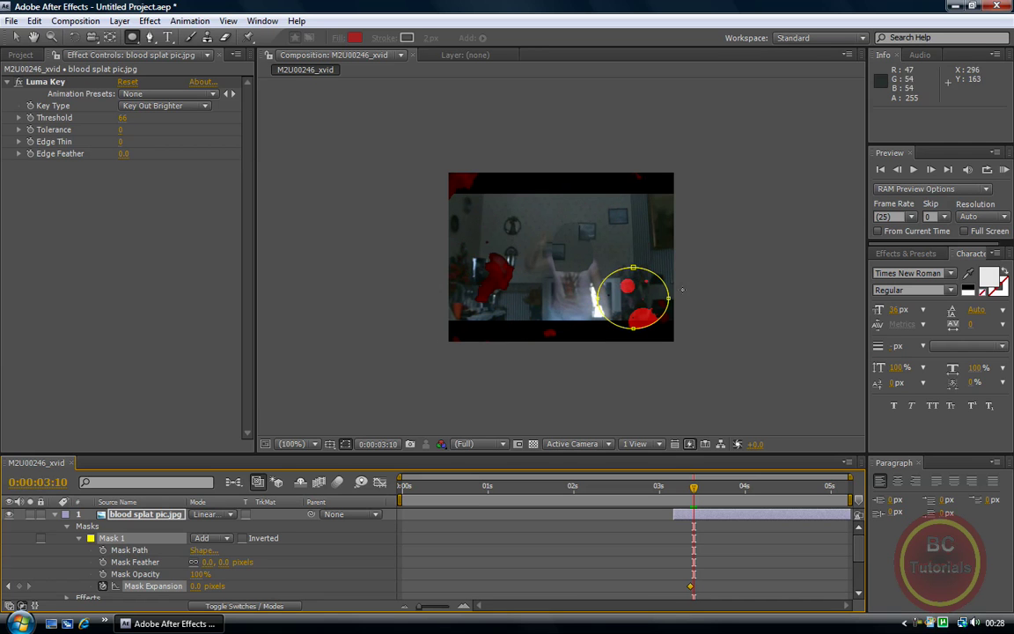
click(16, 38)
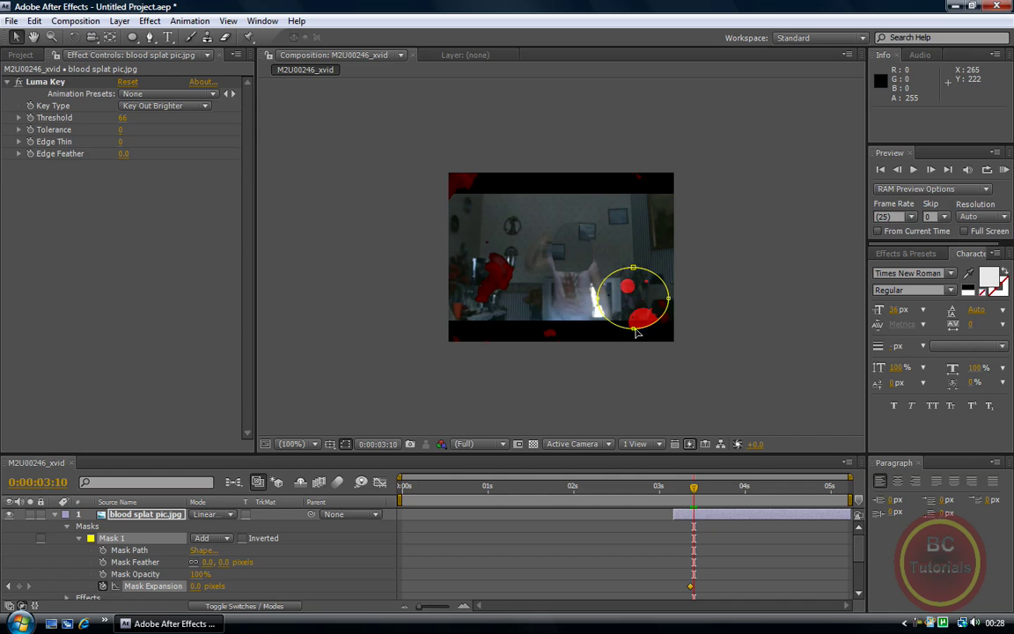
drag(635, 328, 638, 344)
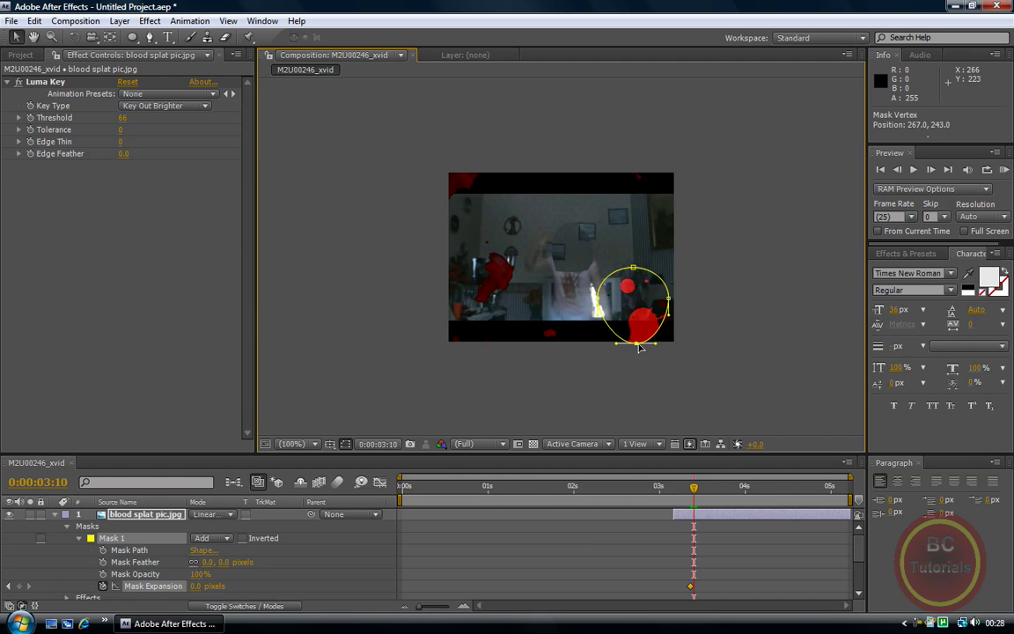
key(Page_Down)
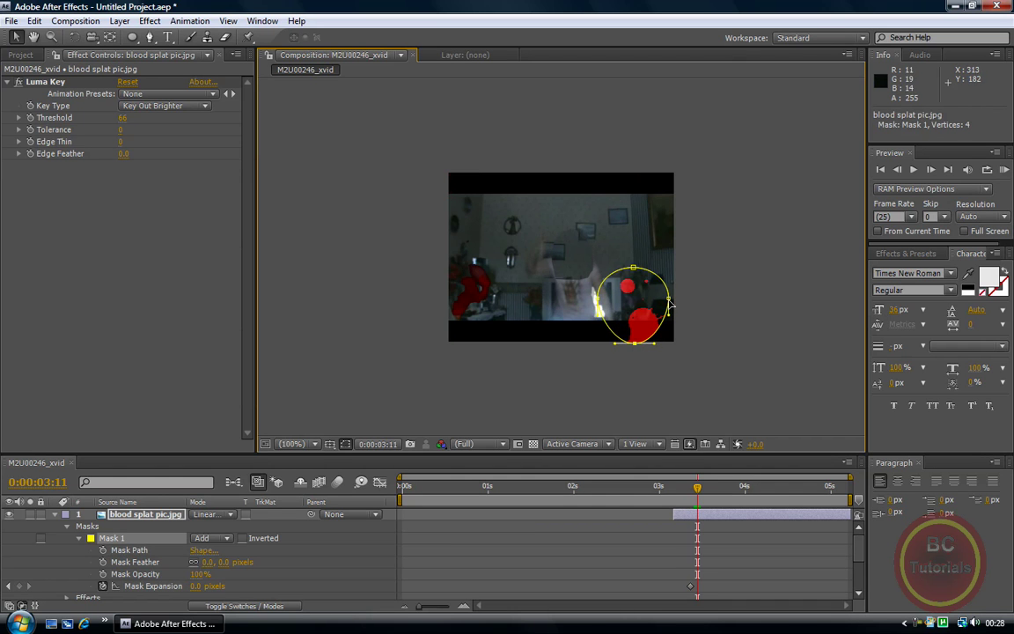
drag(669, 303, 693, 340)
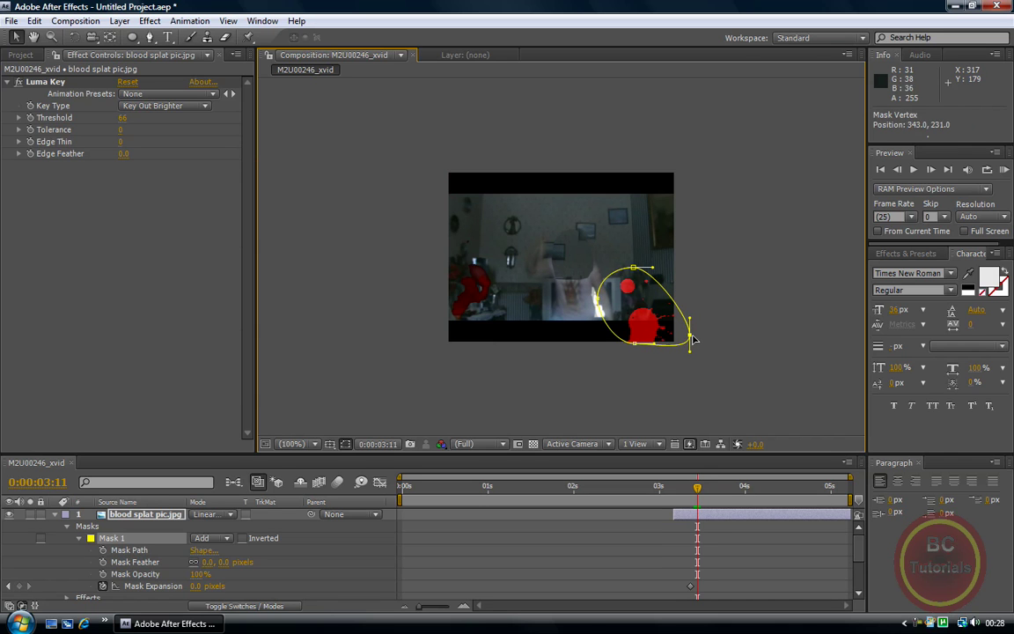
key(Page_Down)
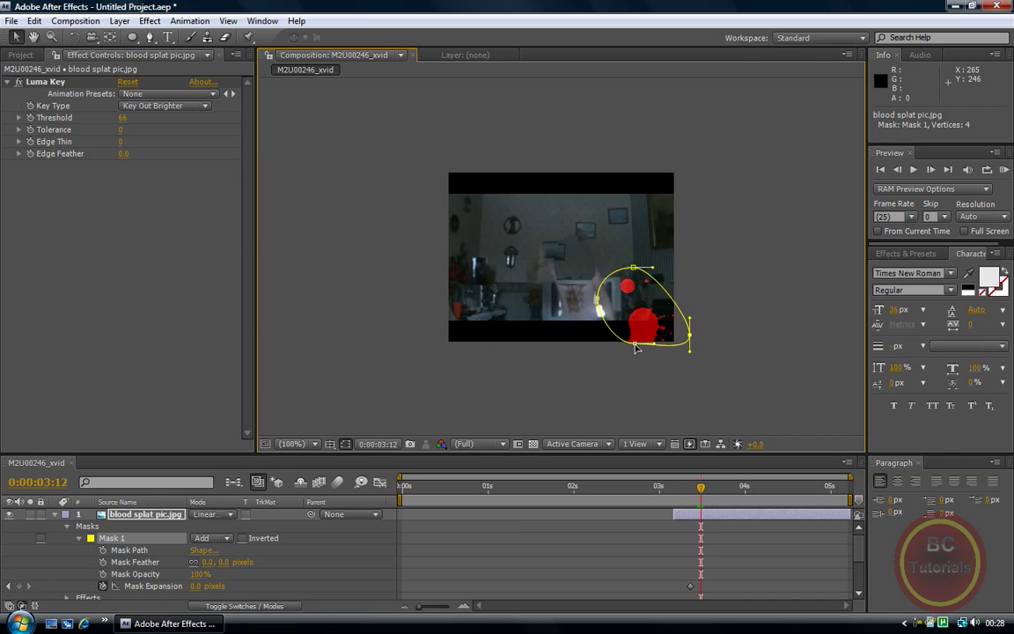
drag(635, 346, 468, 417)
key(Page_Down)
key(Page_Down)
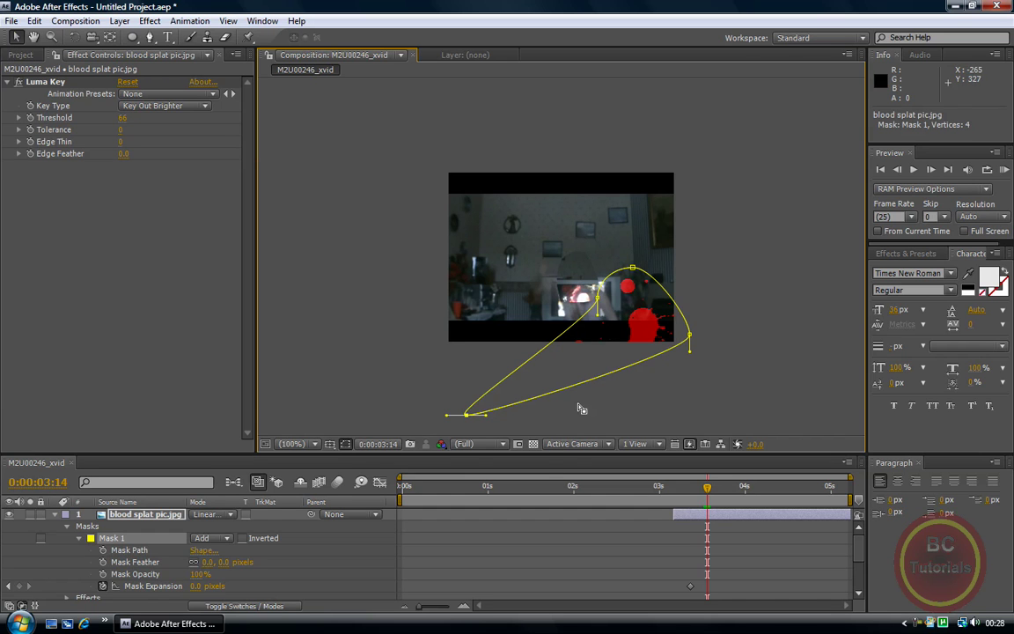
Step: Duplicate the masked splat layer, move the copy upper-left, and start it at 0:00:03:09
double_click(640, 333)
key(ctrl+c)
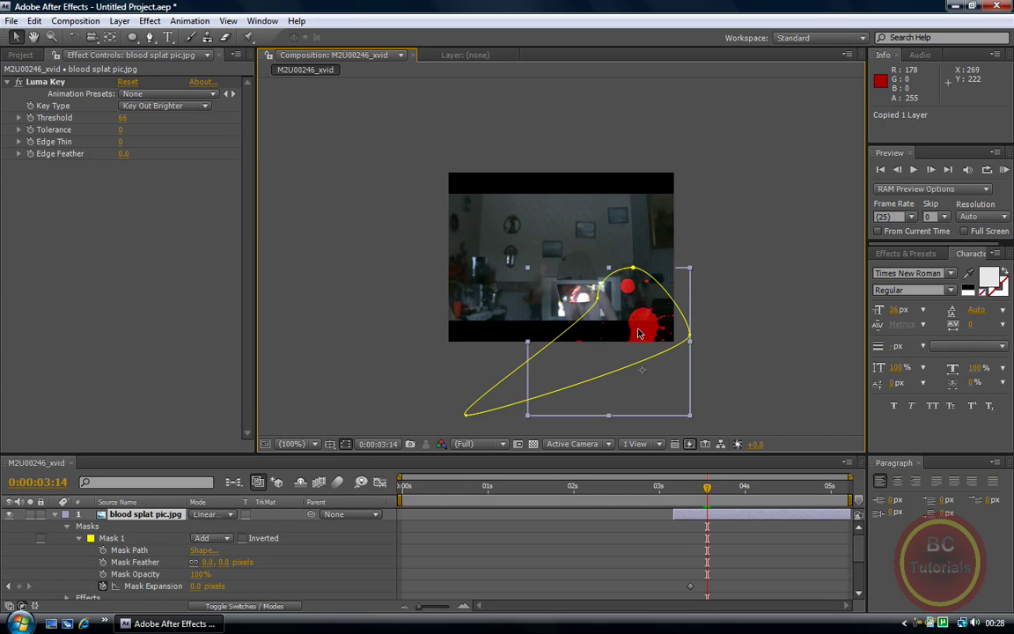
key(ctrl+v)
drag(640, 334, 480, 199)
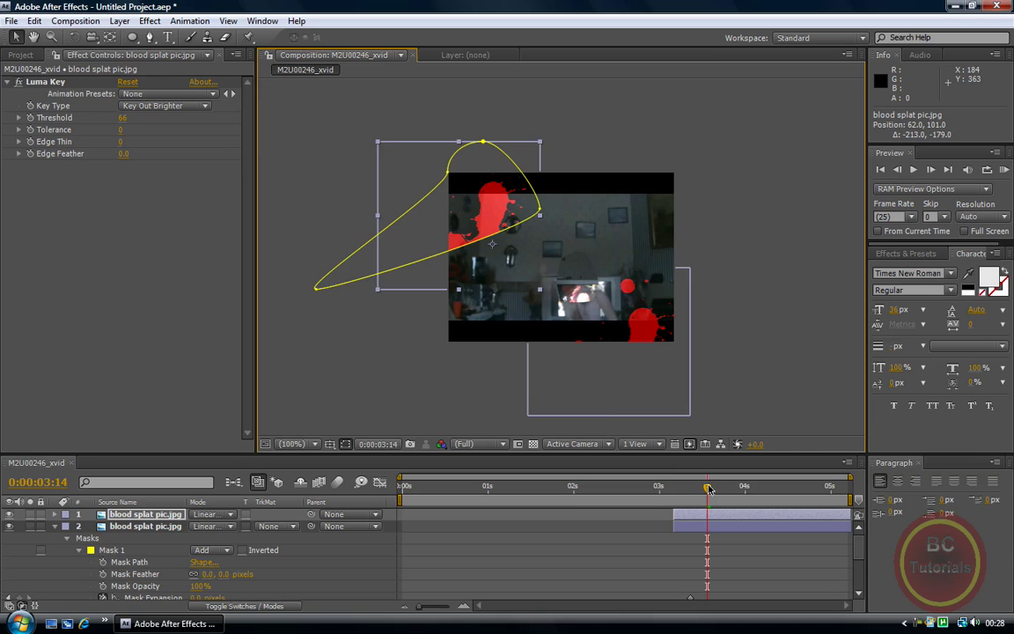
drag(708, 488, 692, 513)
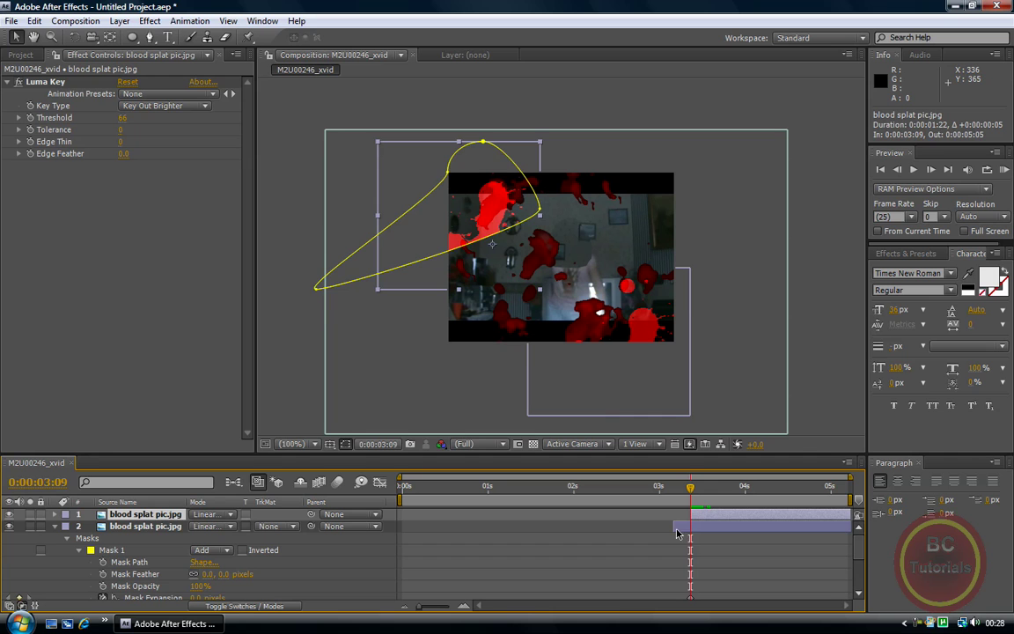
drag(673, 528, 690, 528)
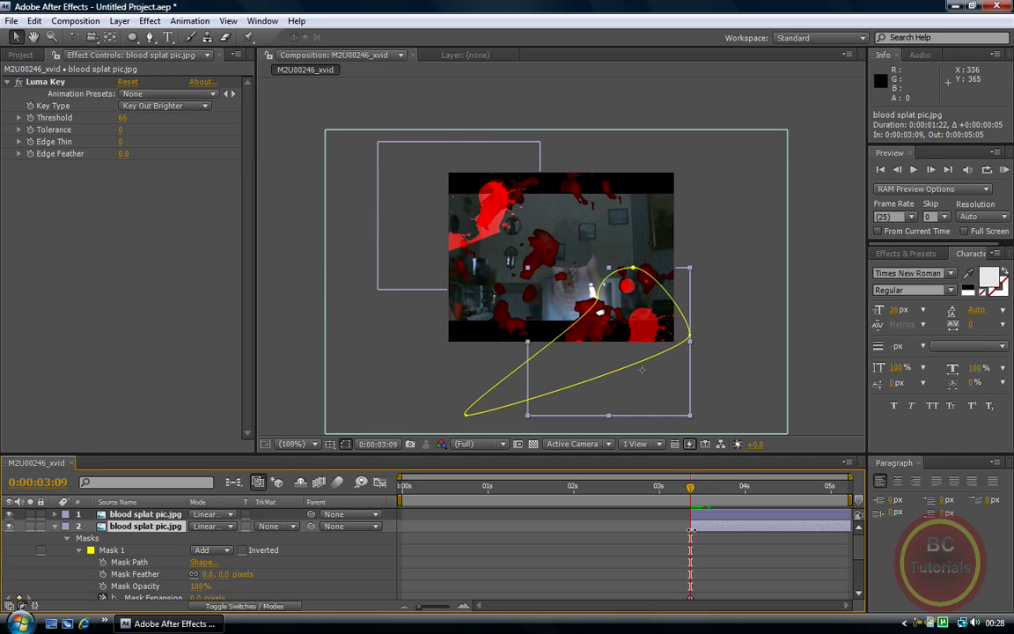
Step: Rotate the second splat to about -177° and move it to position 33.0, 44.0
click(422, 211)
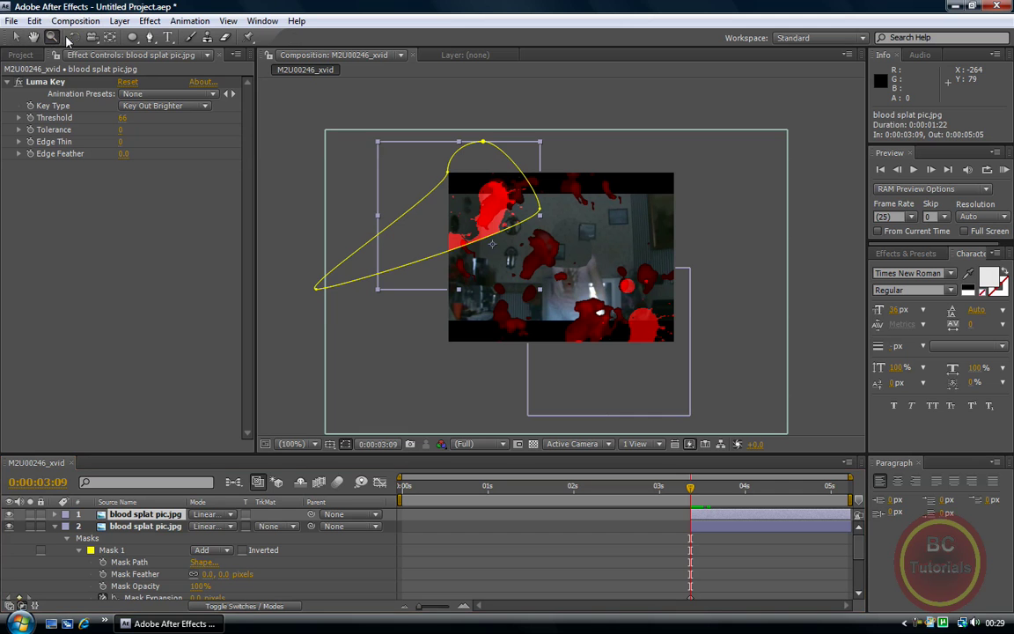
click(73, 37)
drag(380, 138, 528, 296)
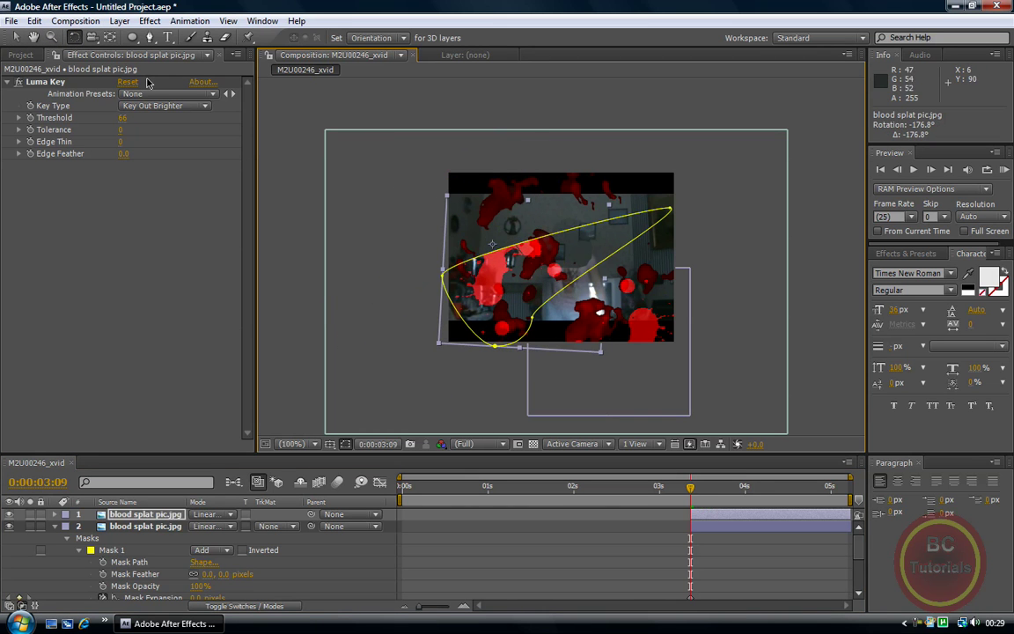
key(v)
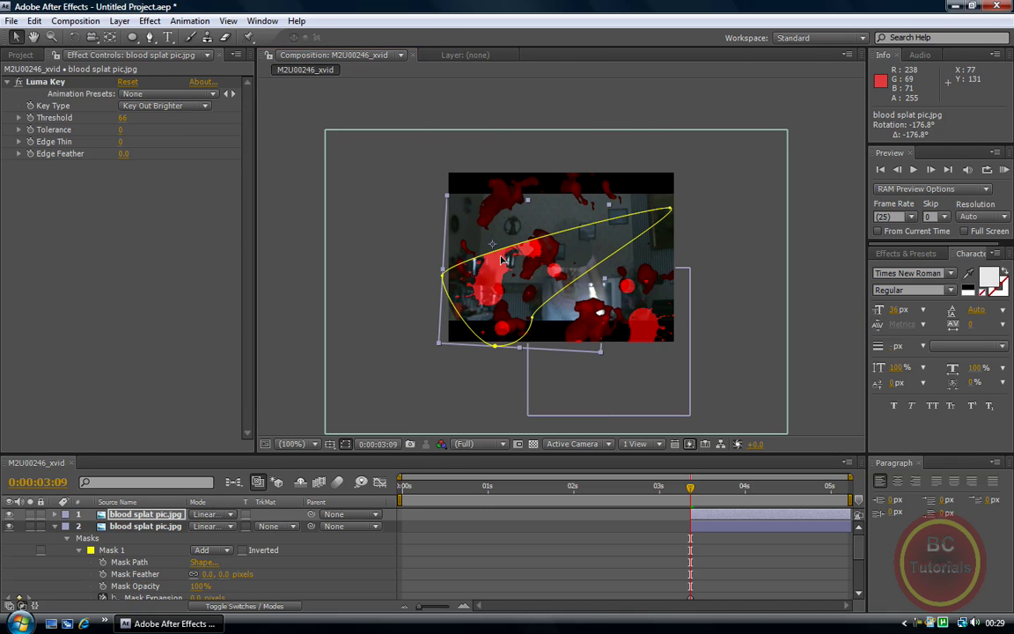
drag(502, 273, 483, 233)
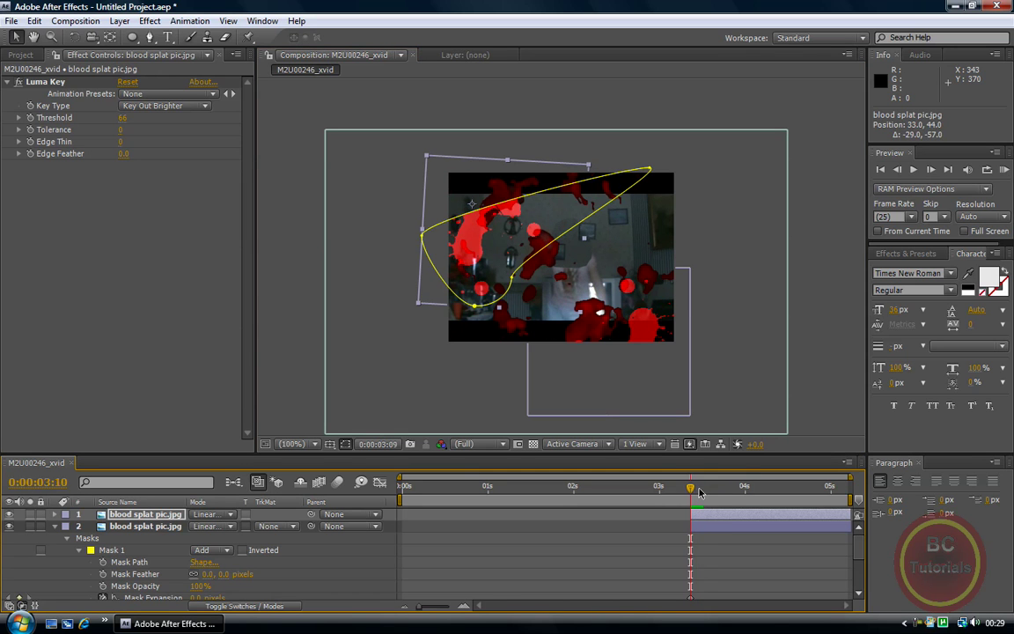
drag(690, 487, 388, 519)
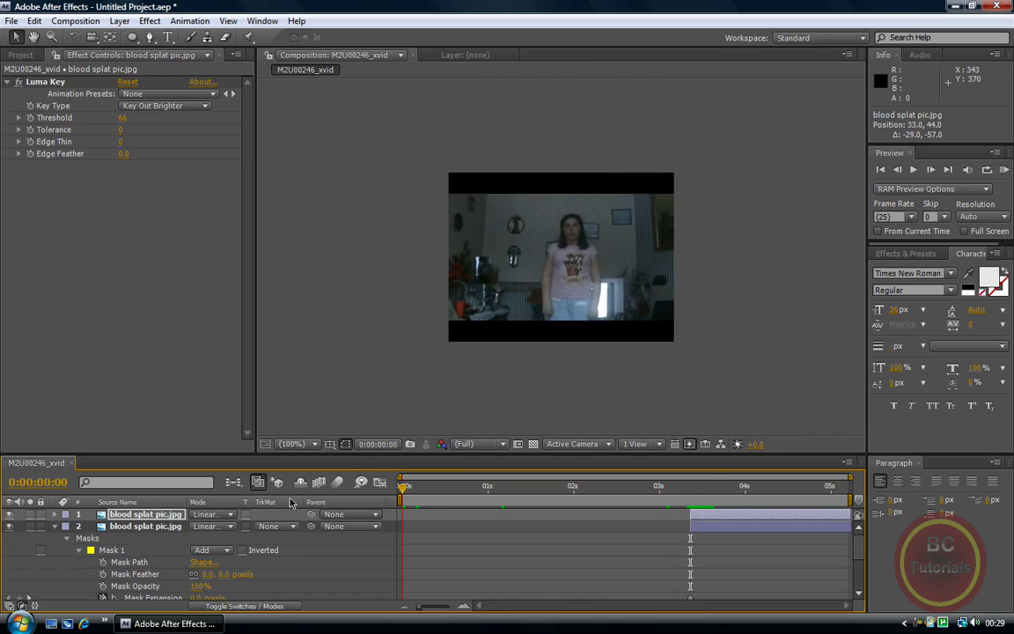
key(space)
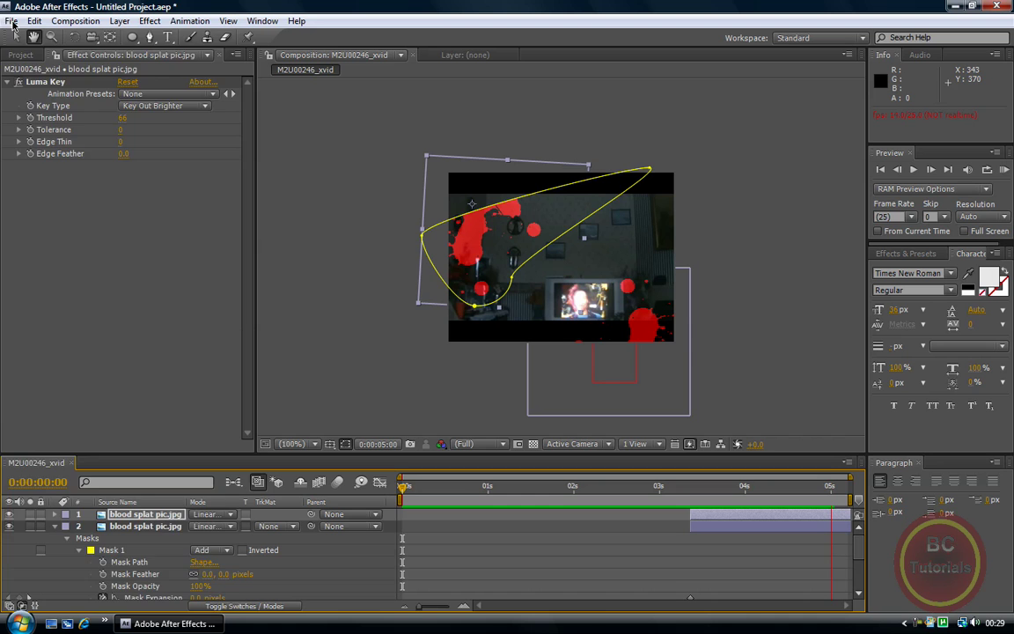
click(13, 21)
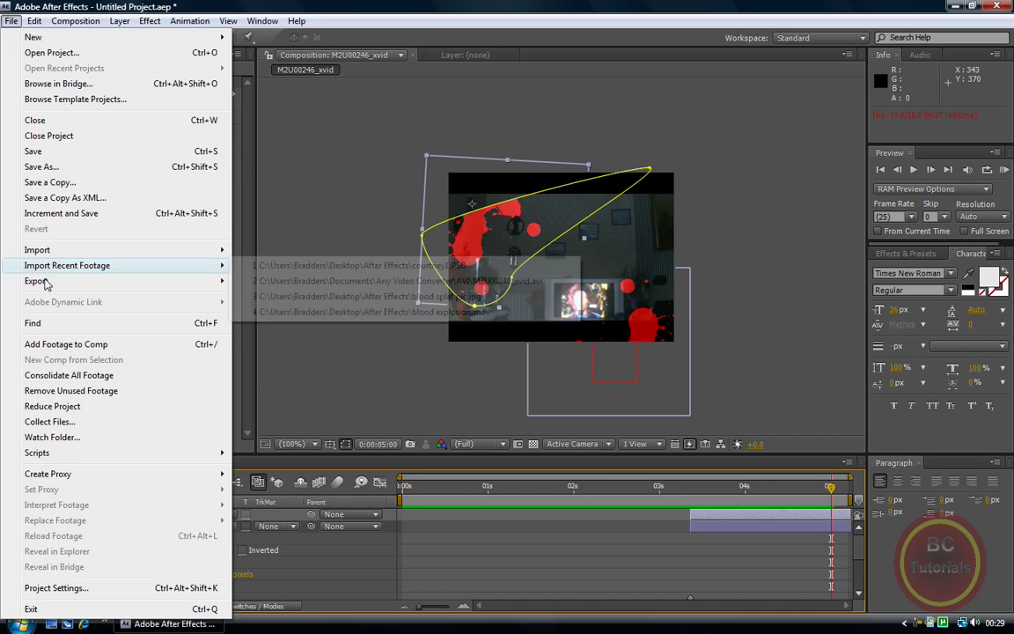
mouse_move(159, 282)
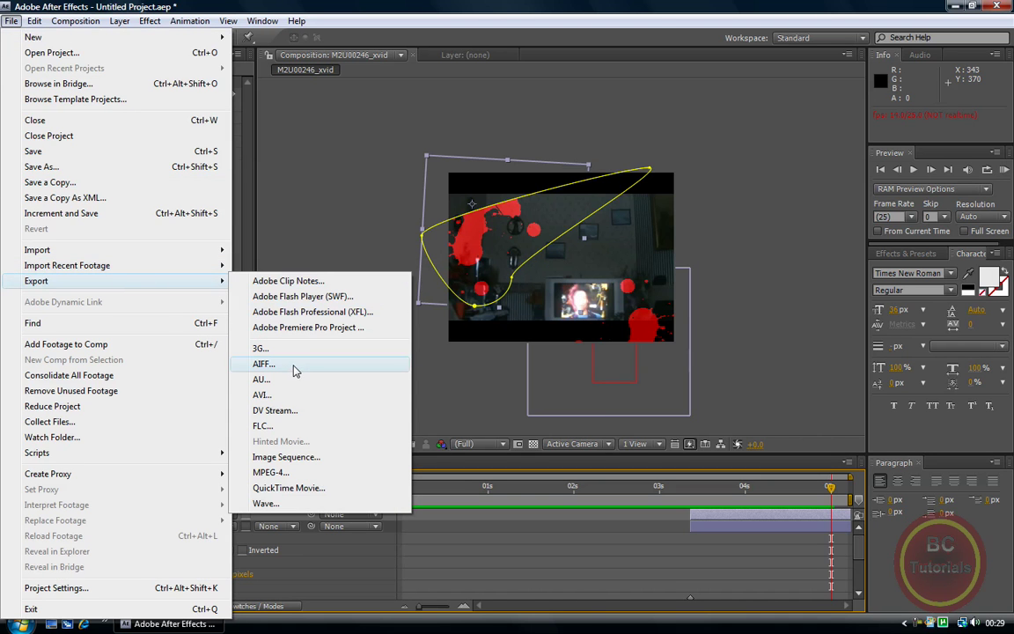
click(291, 398)
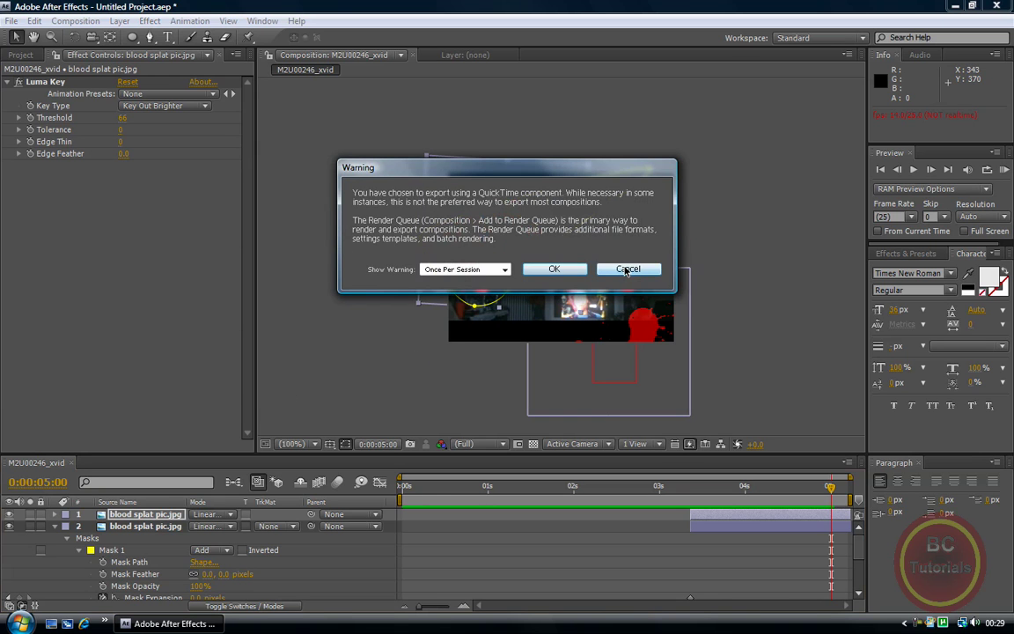
click(626, 270)
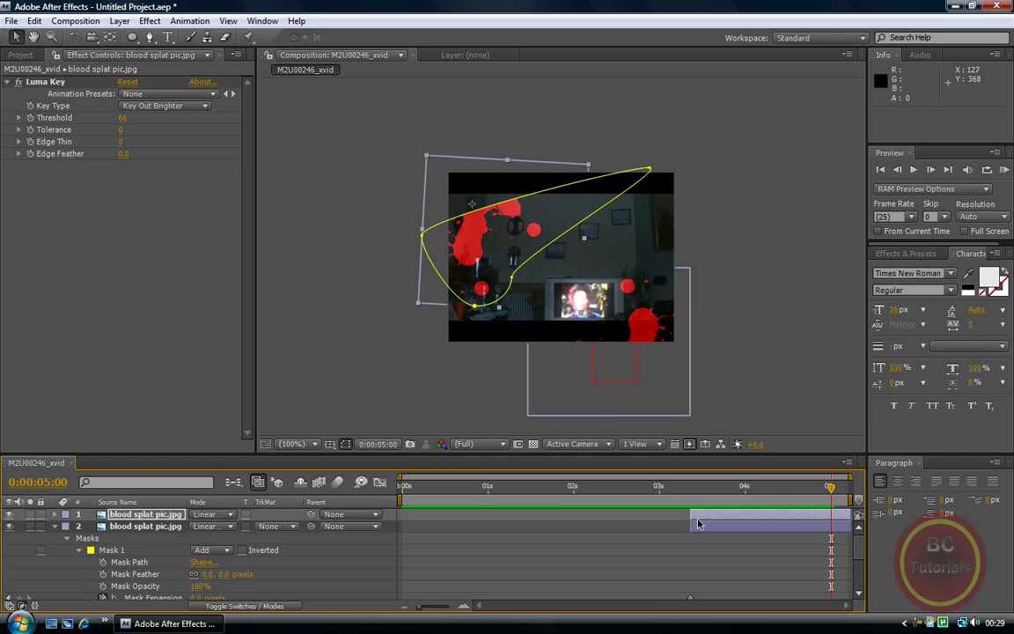
Step: Try feathering the blood splat mask, then undo the change
drag(829, 494, 689, 489)
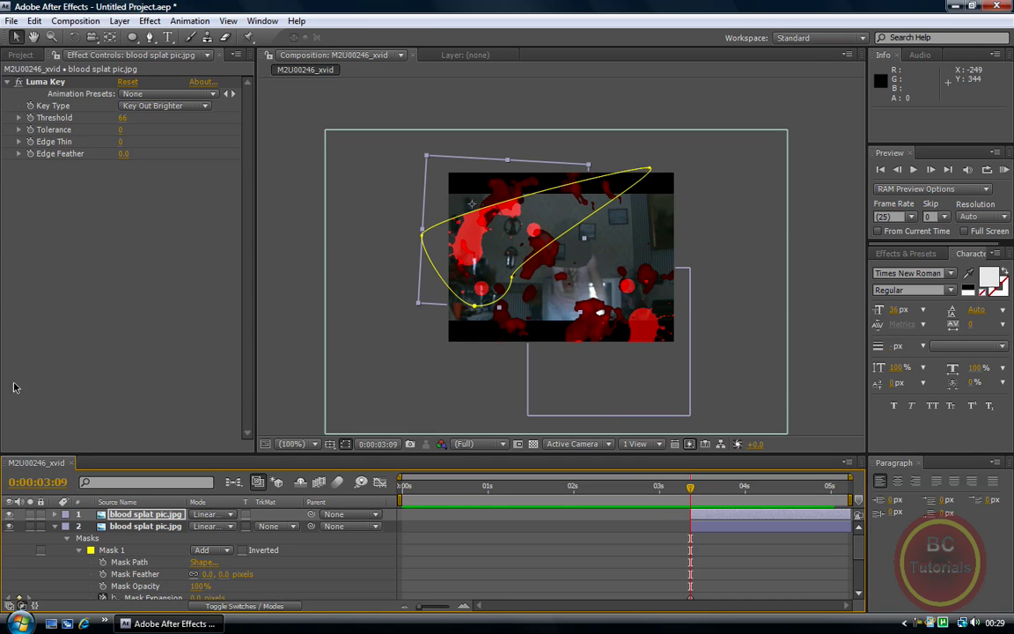
drag(209, 574, 217, 574)
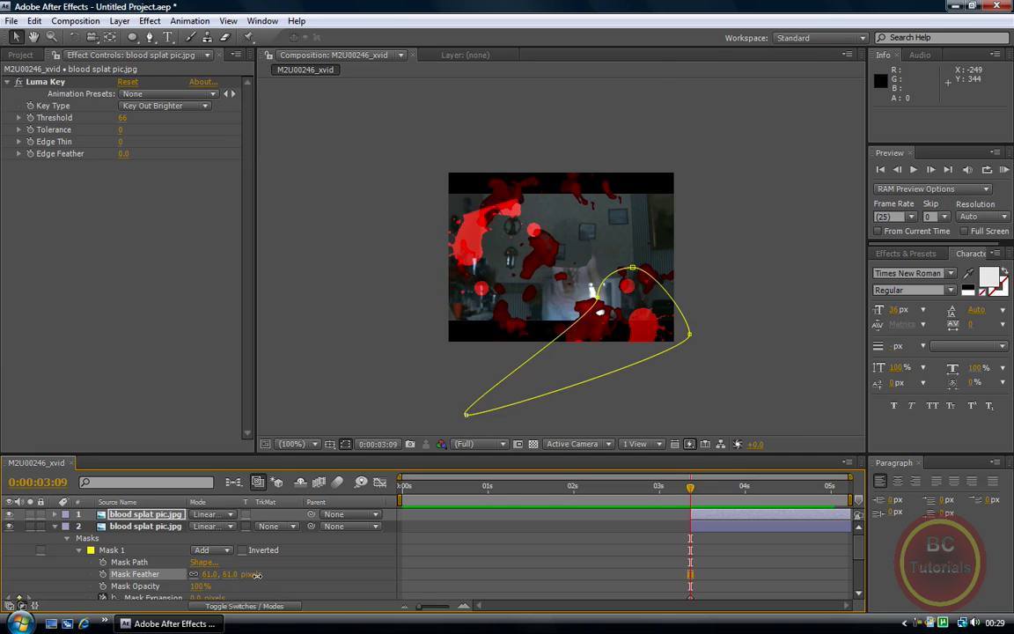
drag(301, 583, 304, 547)
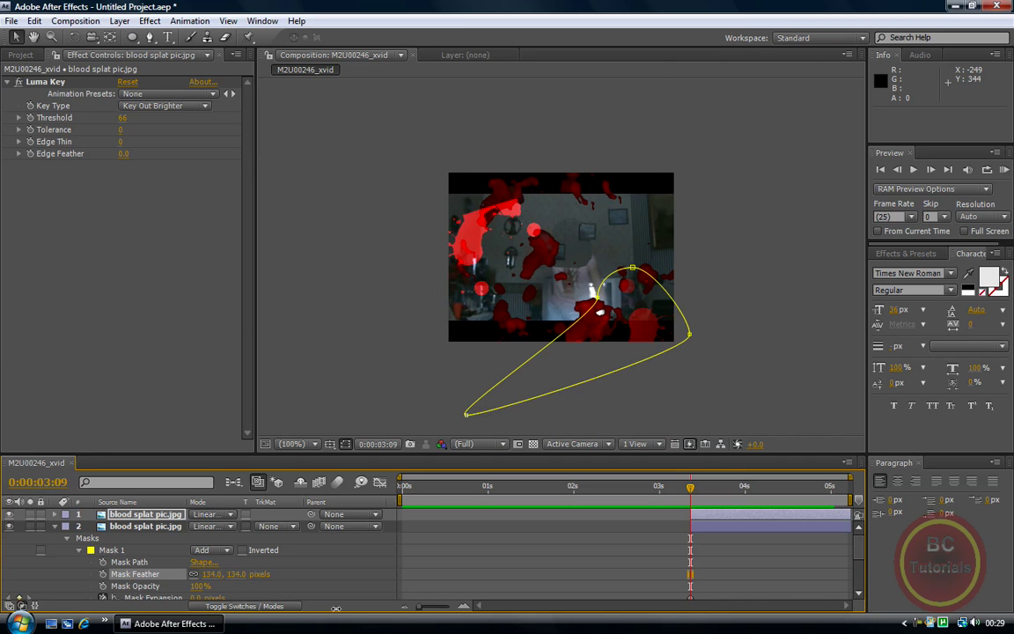
key(ctrl+z)
key(ctrl+z)
key(ctrl+z)
key(ctrl+z)
key(ctrl+z)
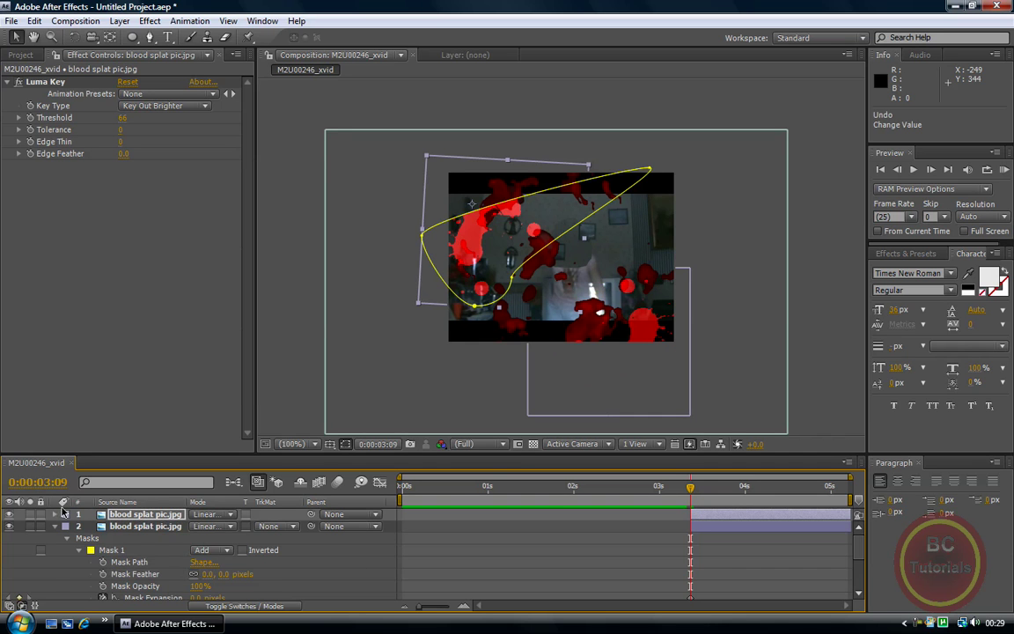
Step: Set Mask Feather on courtney1's Mask 1 to 18 pixels
click(64, 538)
click(54, 525)
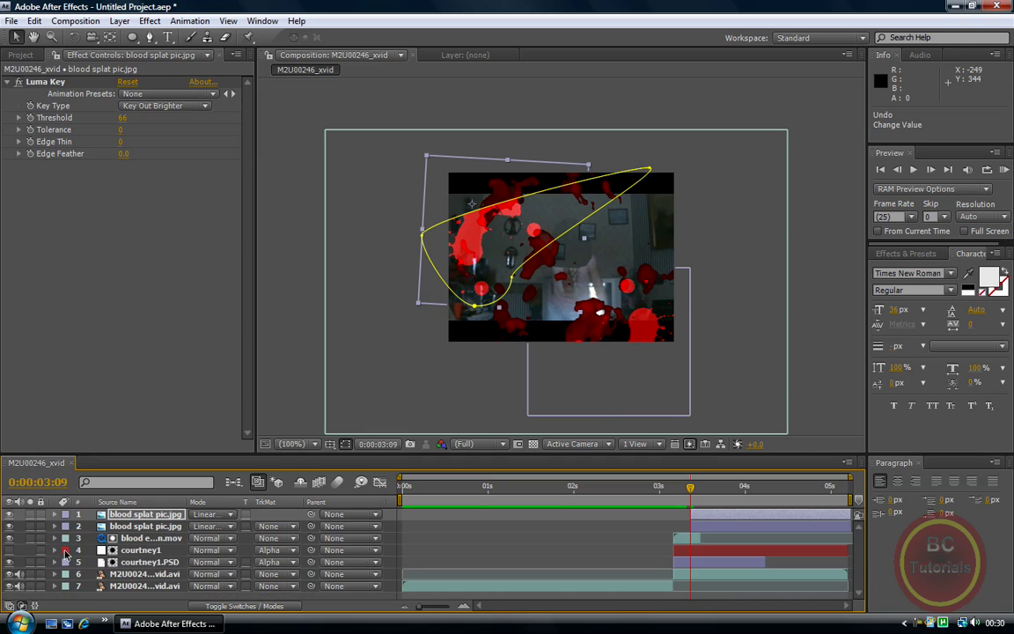
click(55, 550)
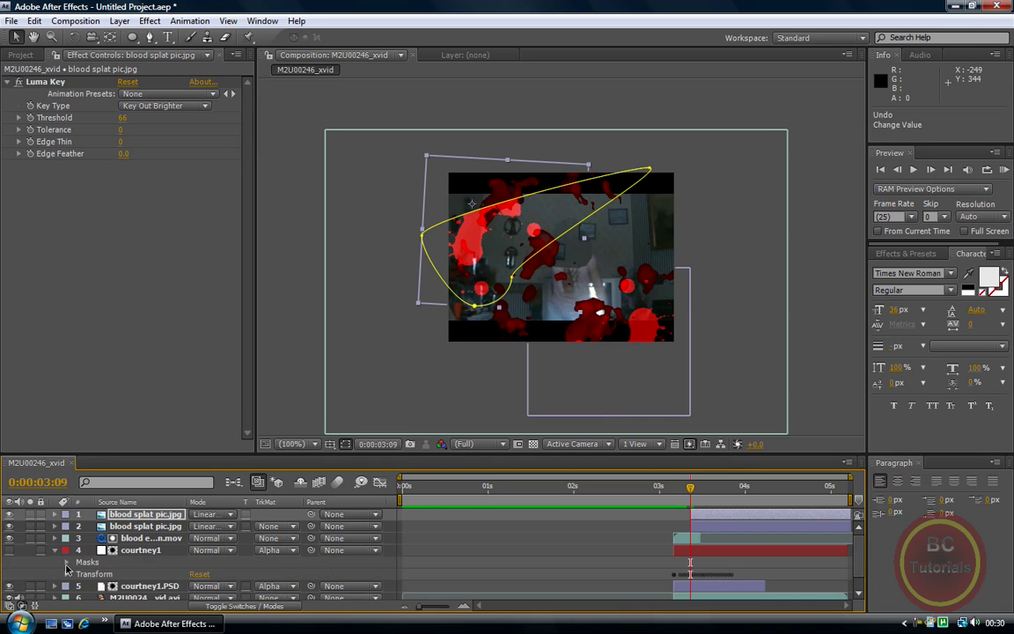
click(66, 562)
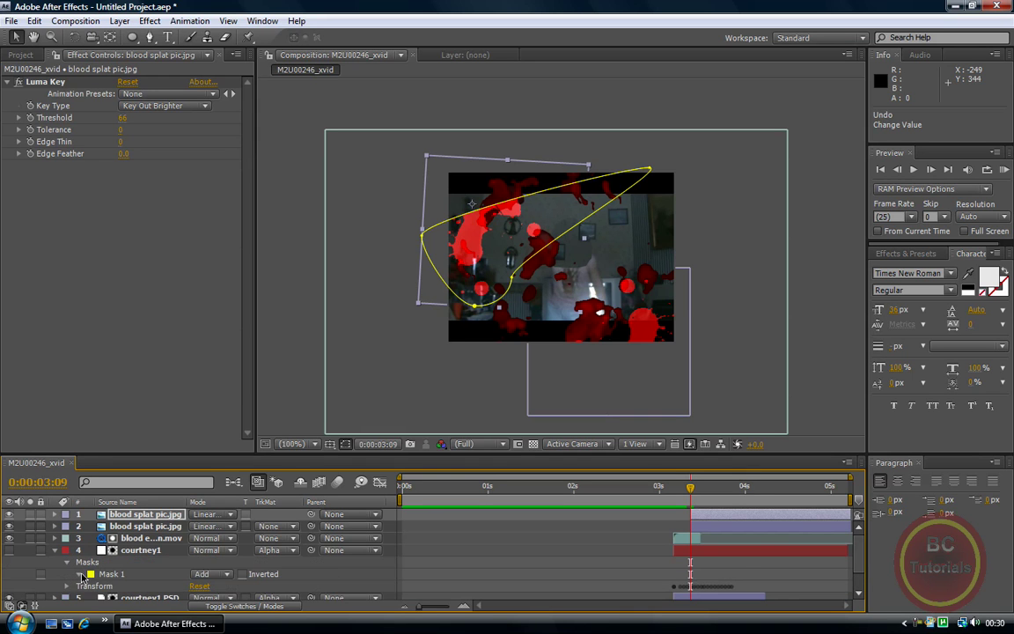
click(79, 574)
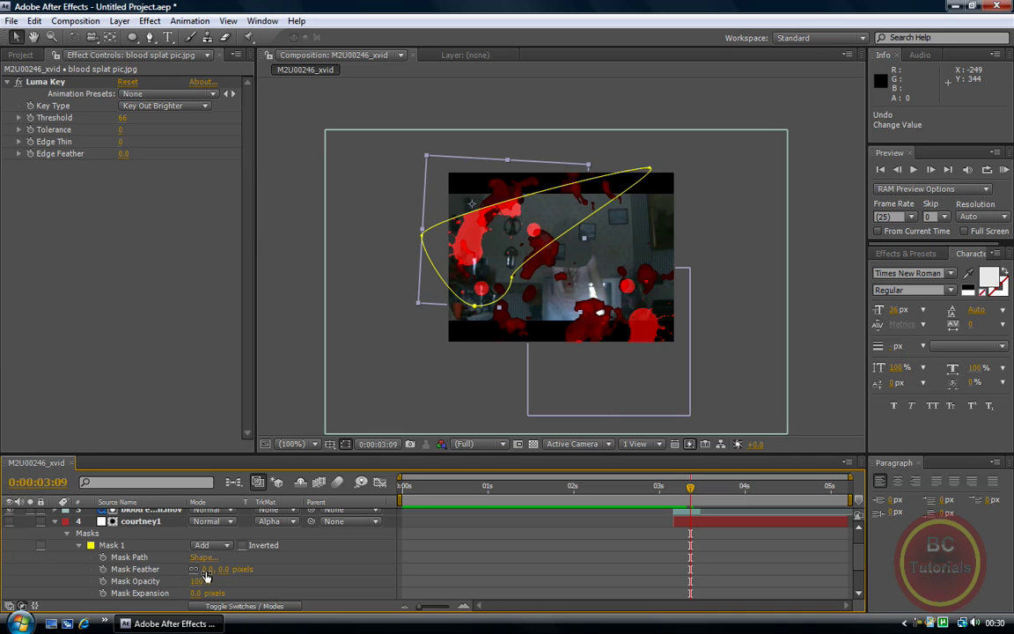
drag(205, 570, 224, 577)
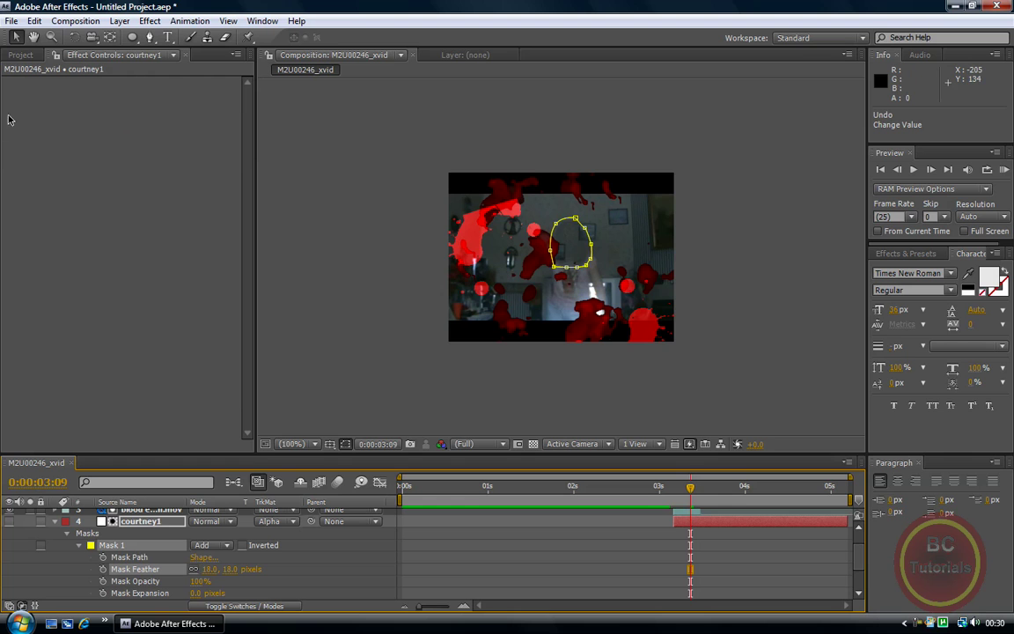
drag(690, 498, 670, 491)
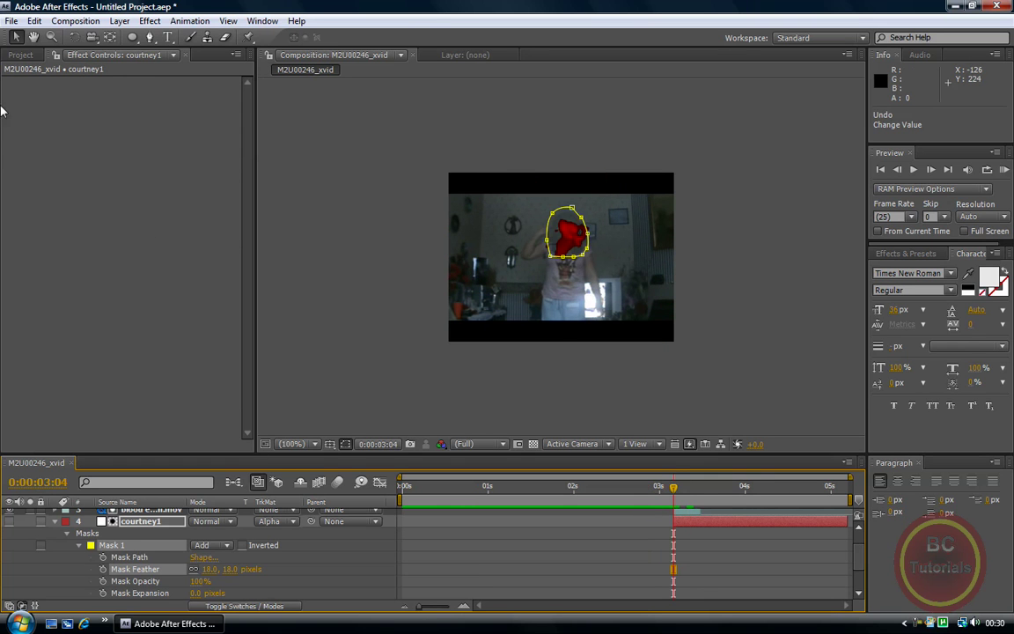
Step: Export the composition to AVI with default compression settings, overwriting courtney-movie1.avi
click(11, 20)
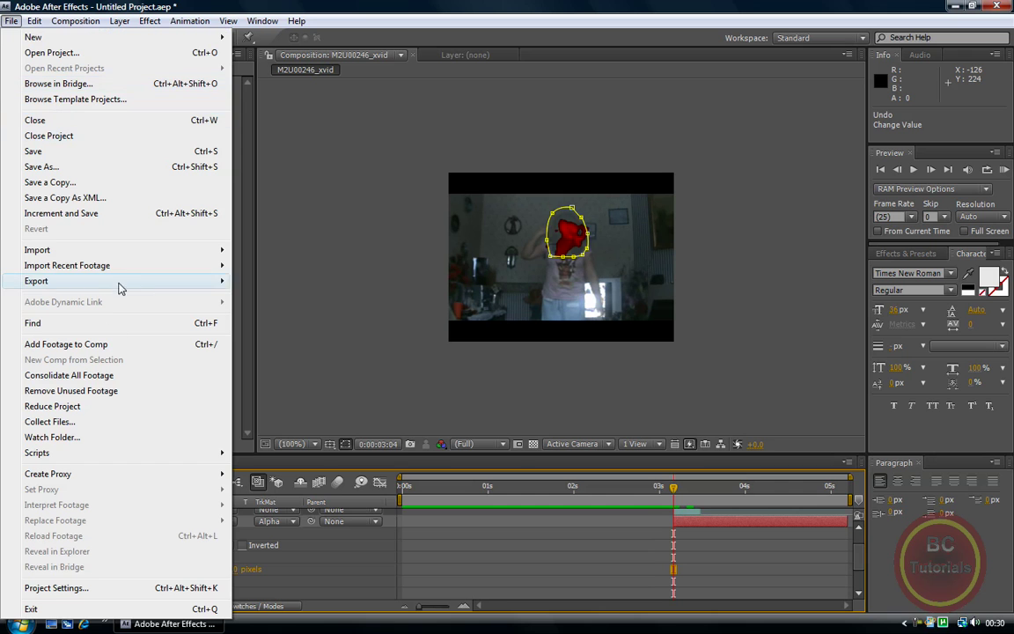
mouse_move(118, 281)
click(308, 395)
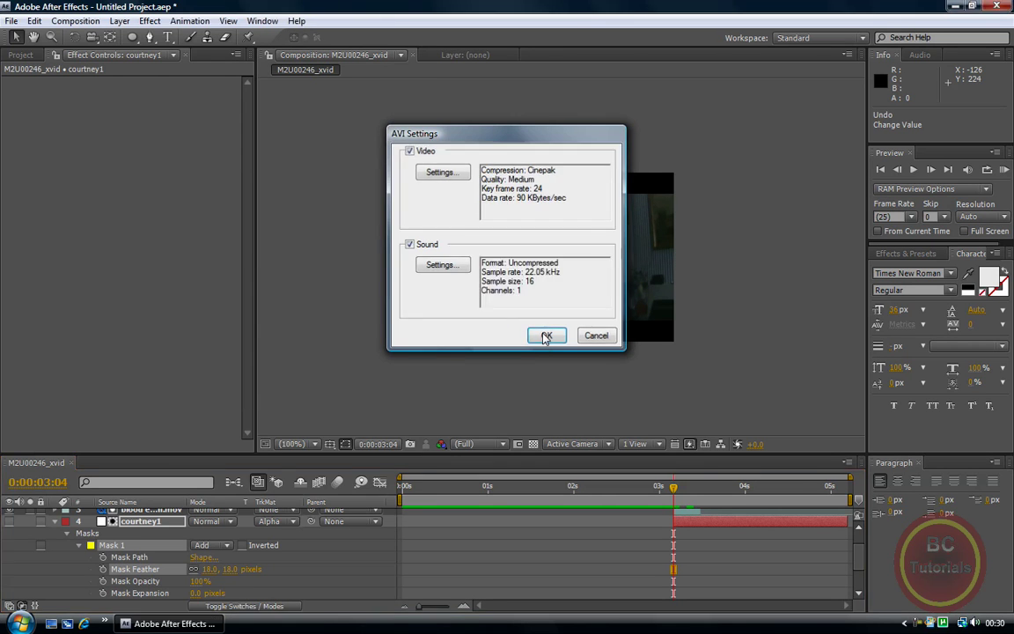
click(546, 334)
click(103, 114)
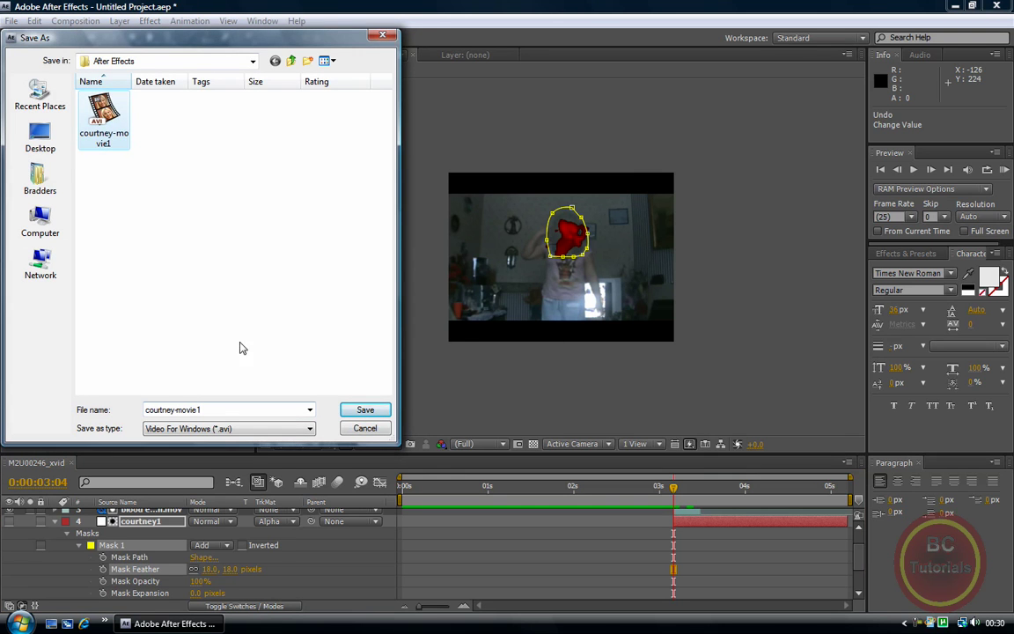
click(363, 413)
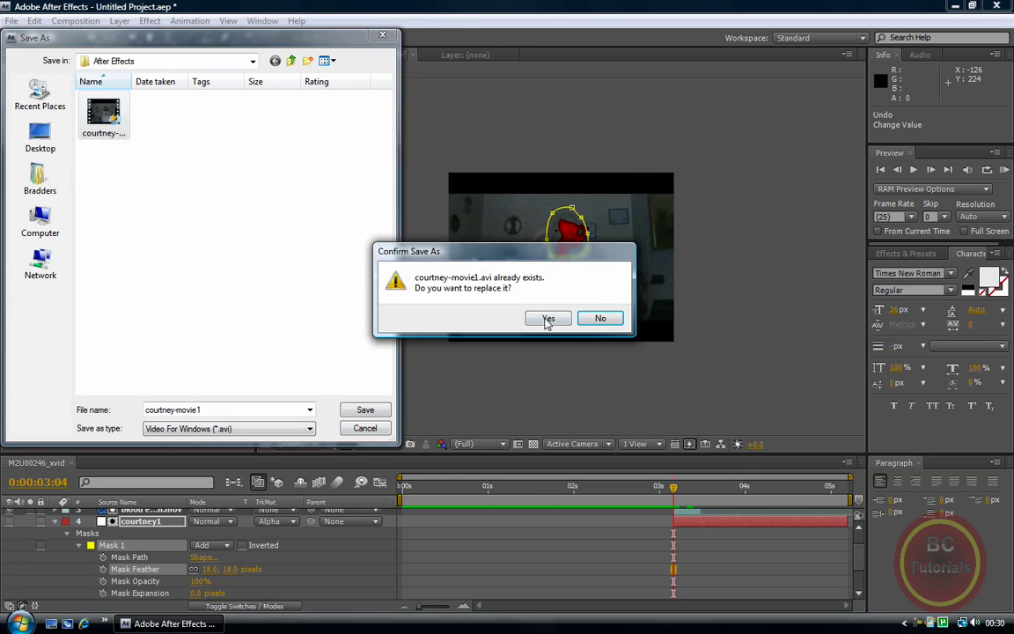
click(552, 320)
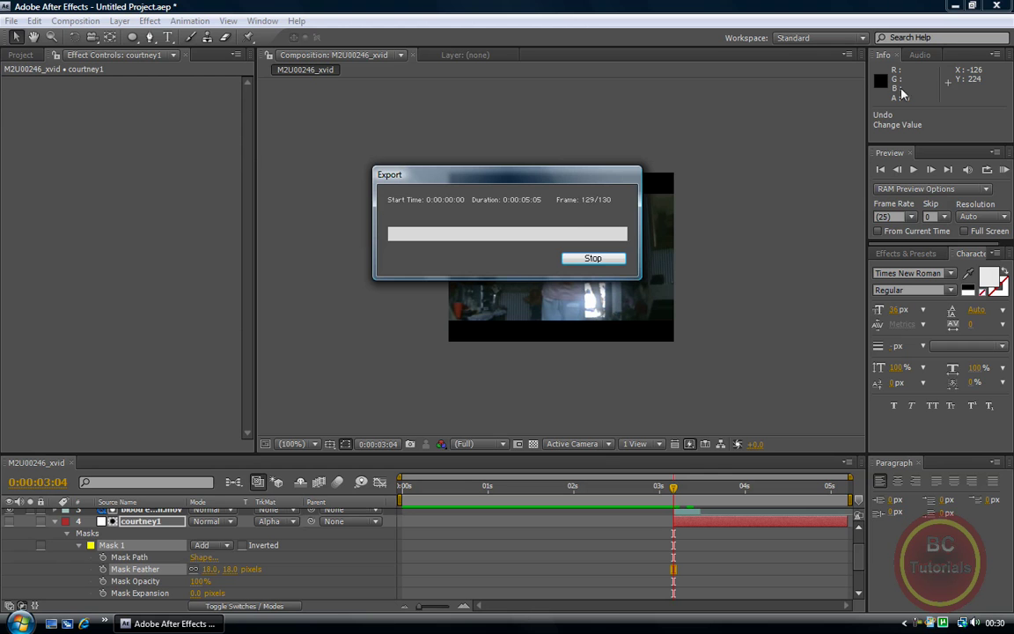
Step: Minimize After Effects, open the After Effects folder, and close MPCSTAR after watching courtney-movie1.avi
click(957, 6)
double_click(976, 479)
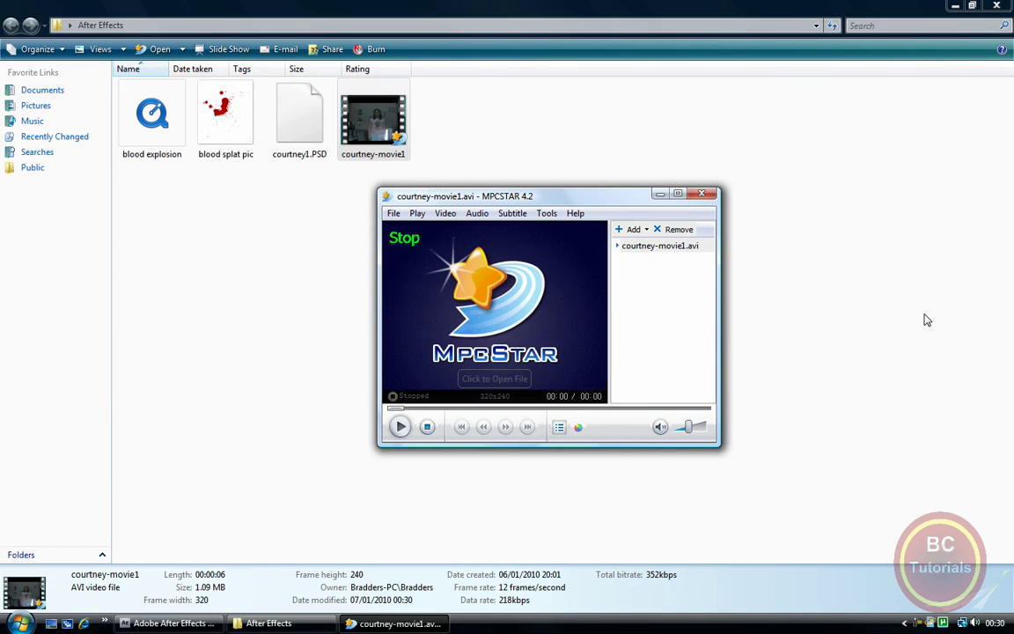
click(709, 193)
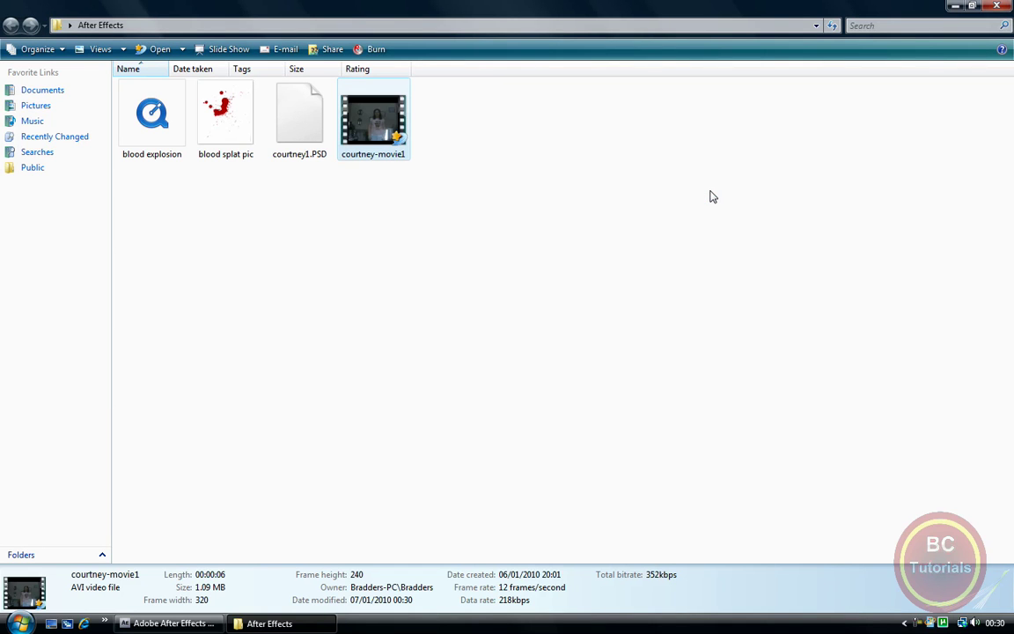